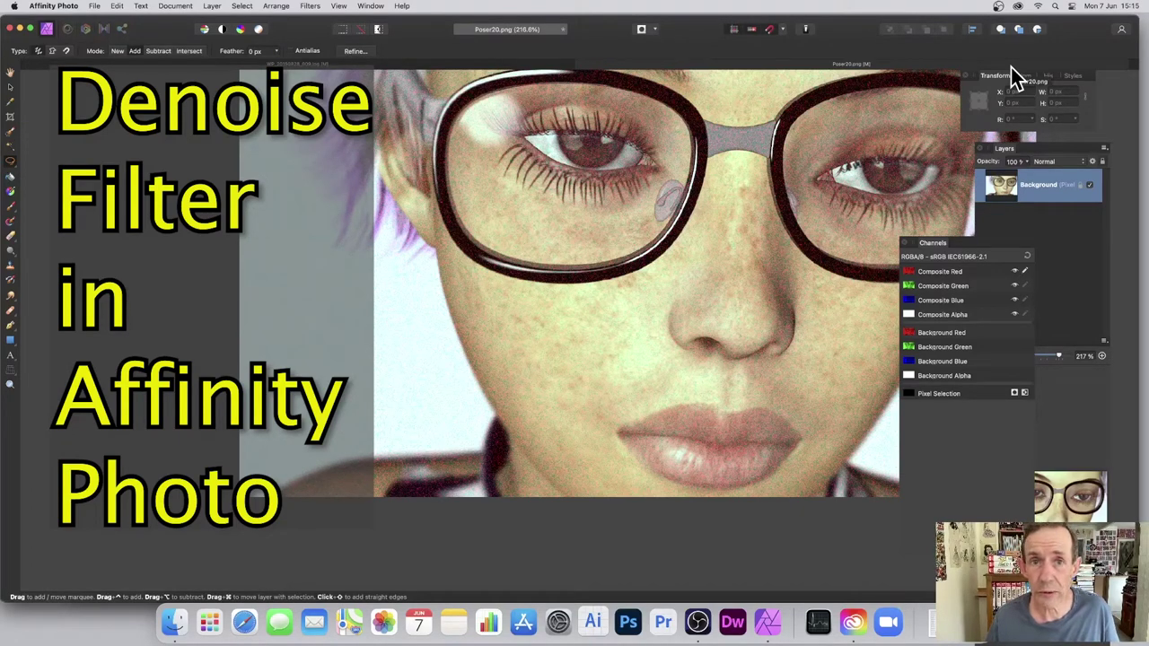
# Browse the Filters menu and its submenus without choosing a filter
pyautogui.click(311, 7)
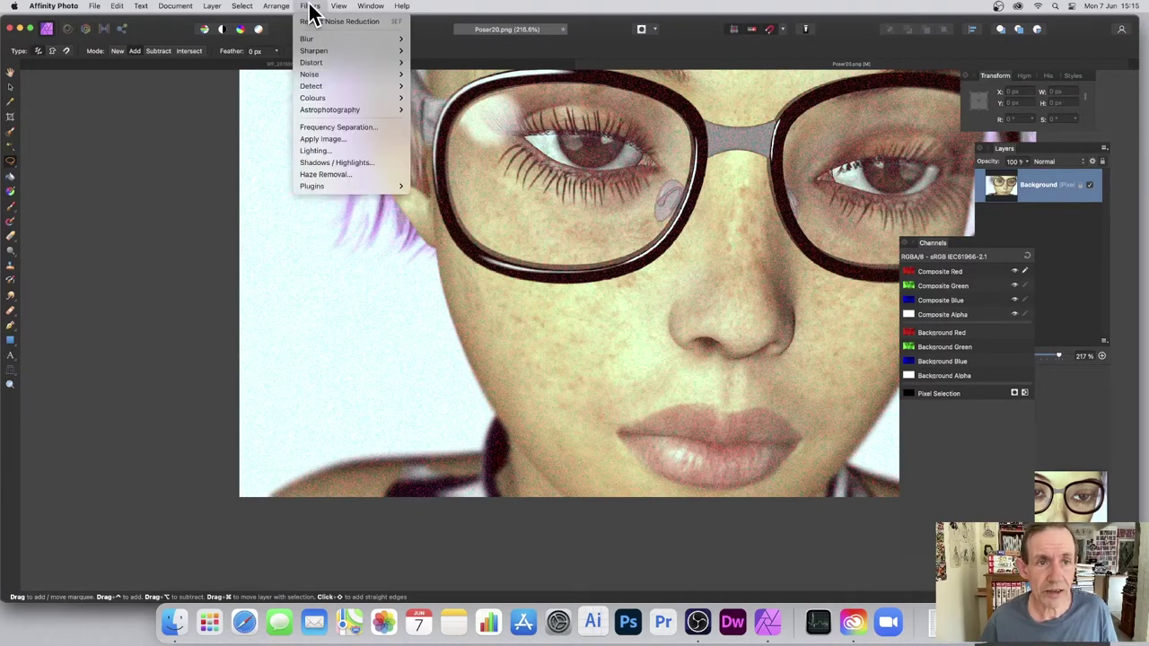
pyautogui.moveTo(323, 79)
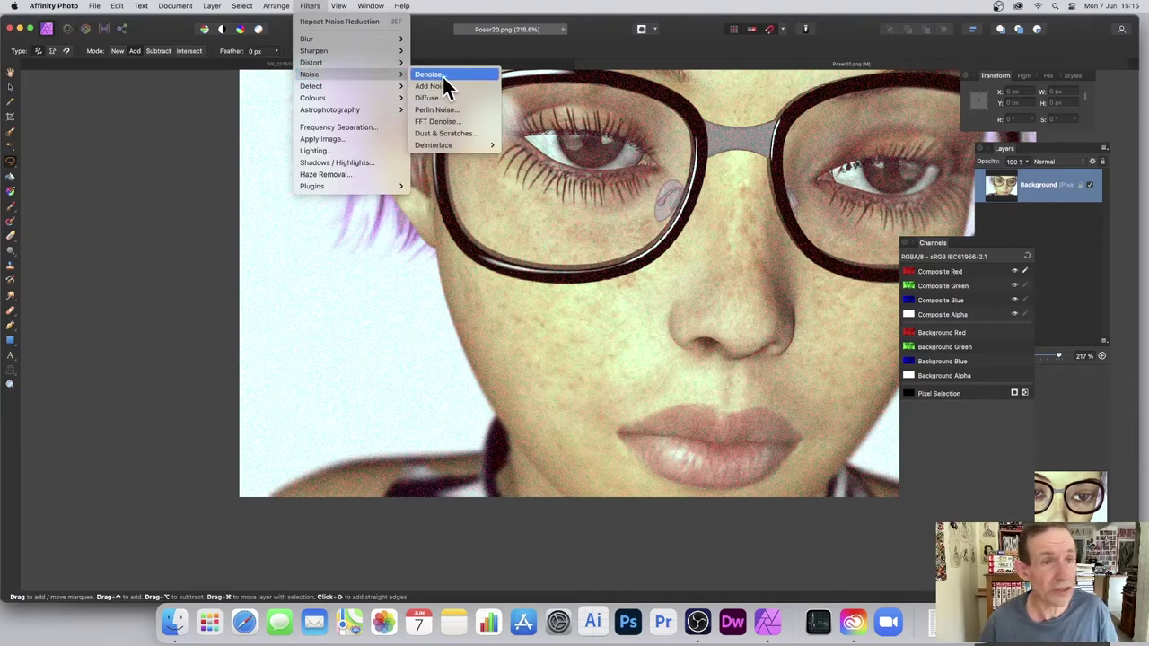
pyautogui.moveTo(224, 8)
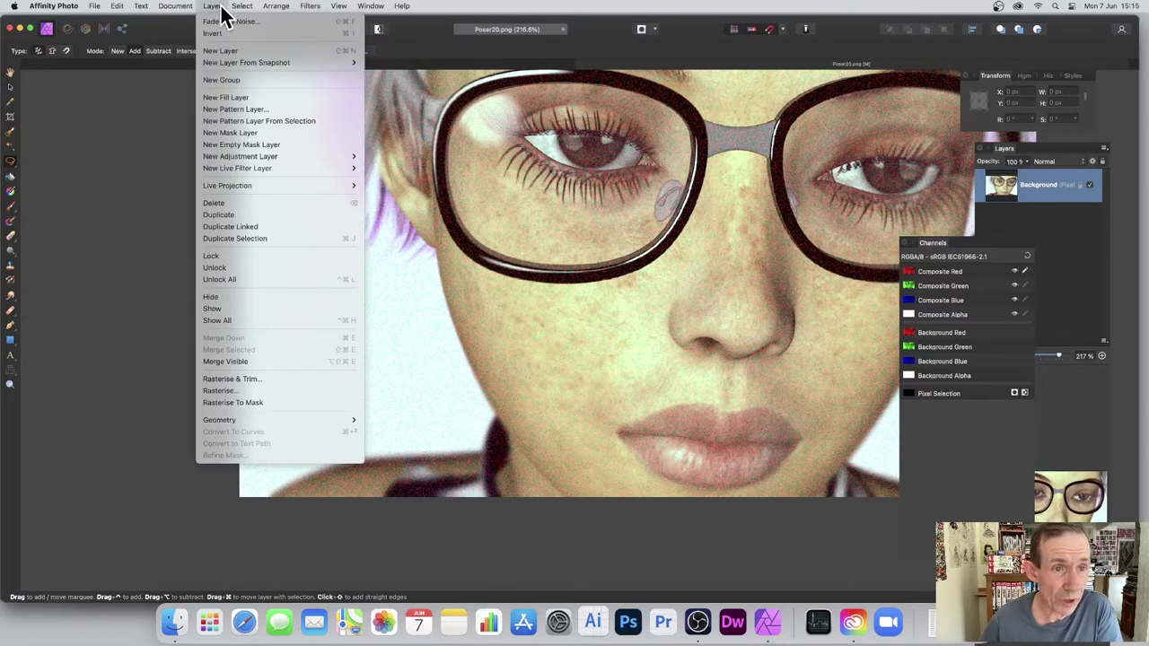
pyautogui.moveTo(259, 168)
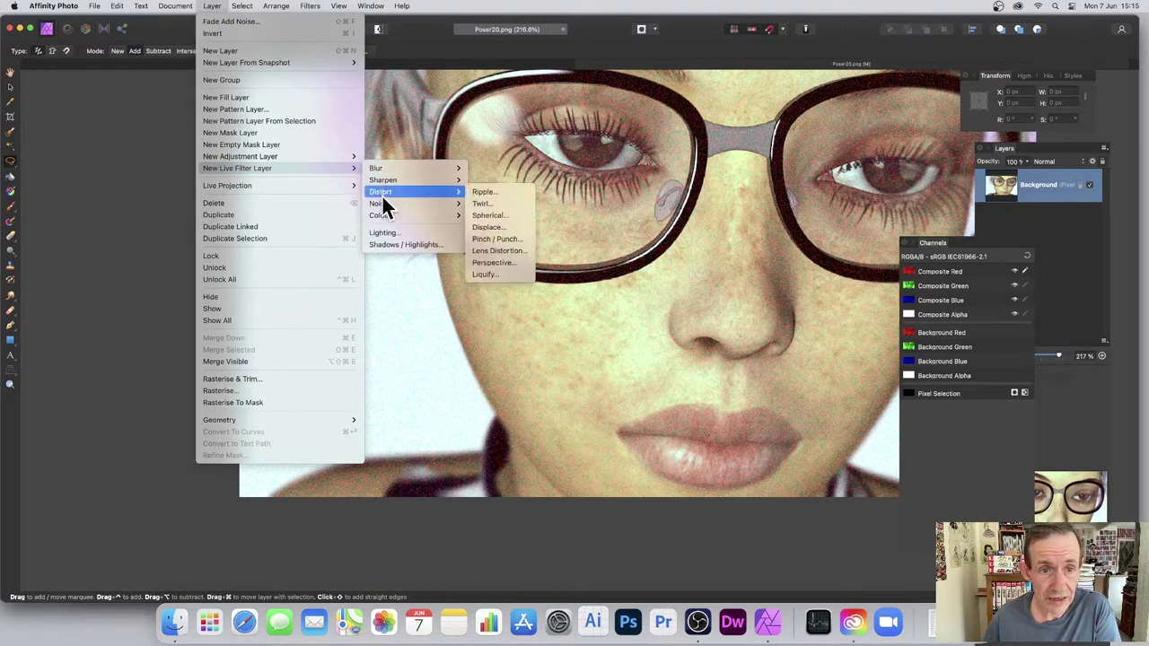
pyautogui.moveTo(381, 203)
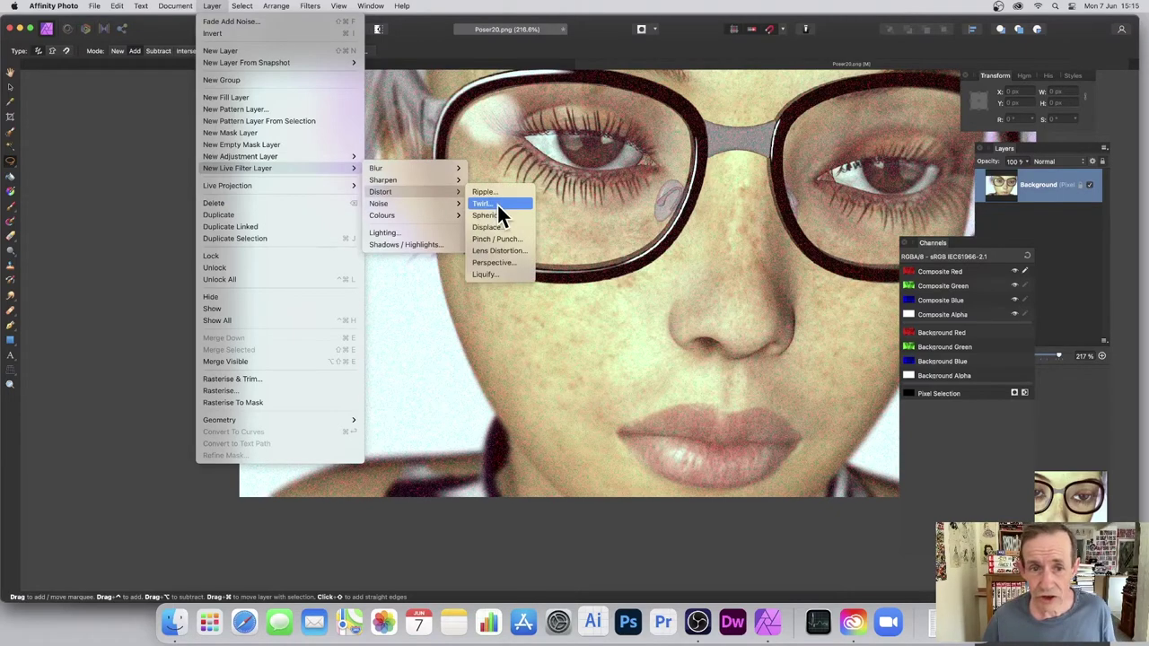
pyautogui.click(433, 124)
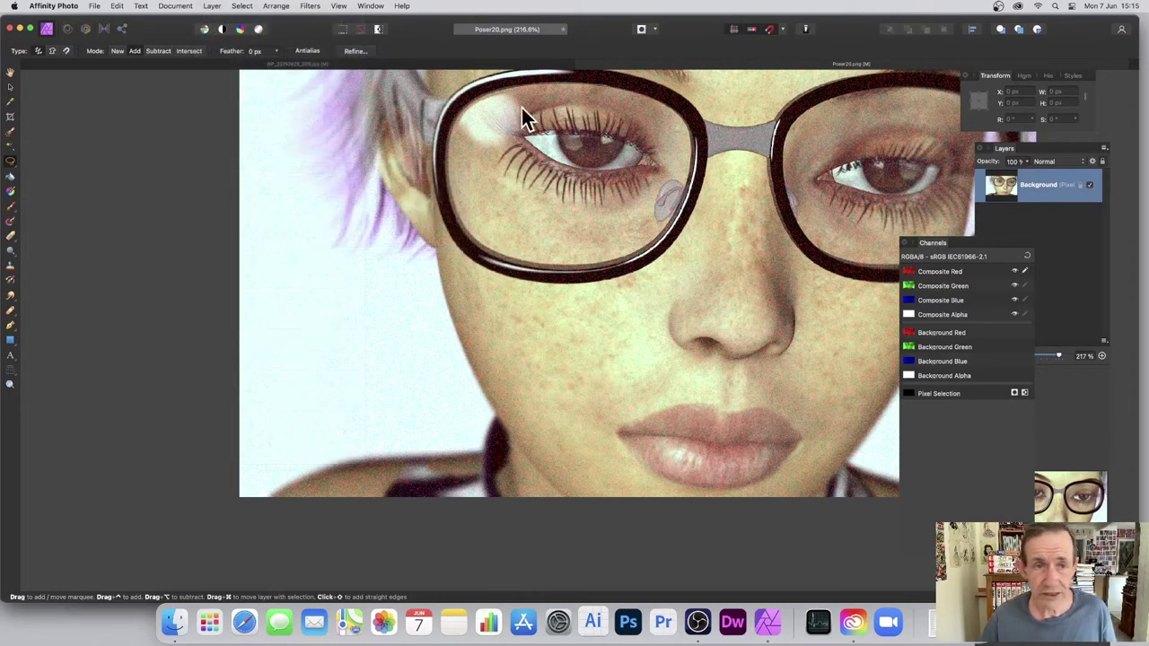
# Preview the red, green and blue channels one by one, then return to the full-colour composite
pyautogui.click(1025, 271)
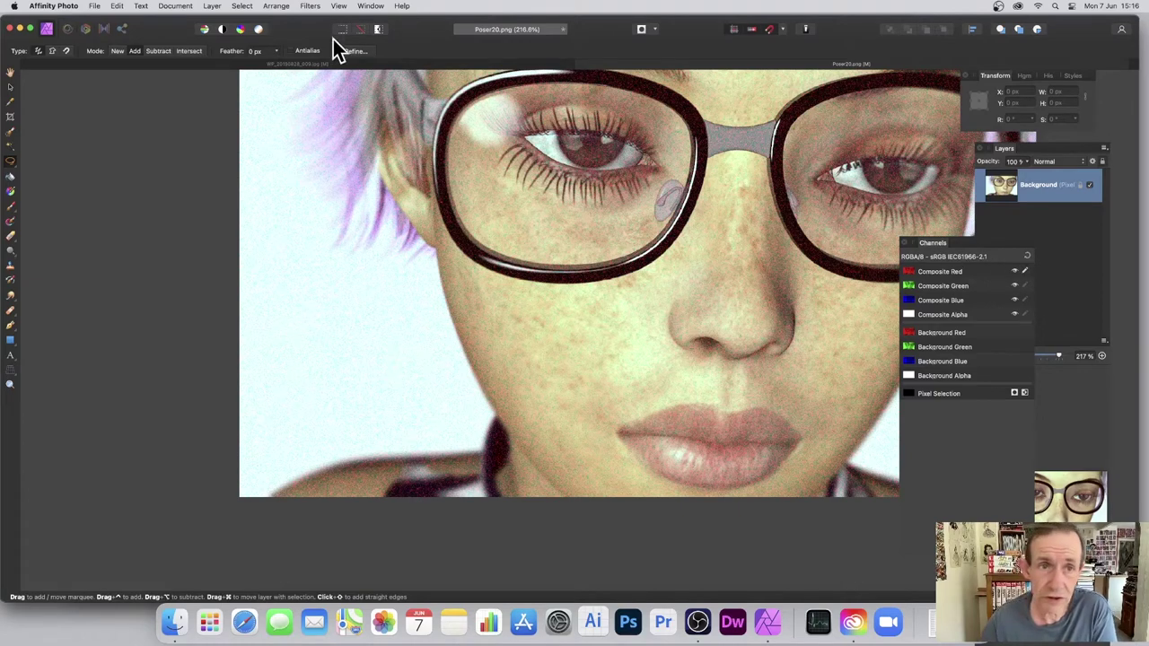
pyautogui.click(339, 7)
pyautogui.moveTo(361, 252)
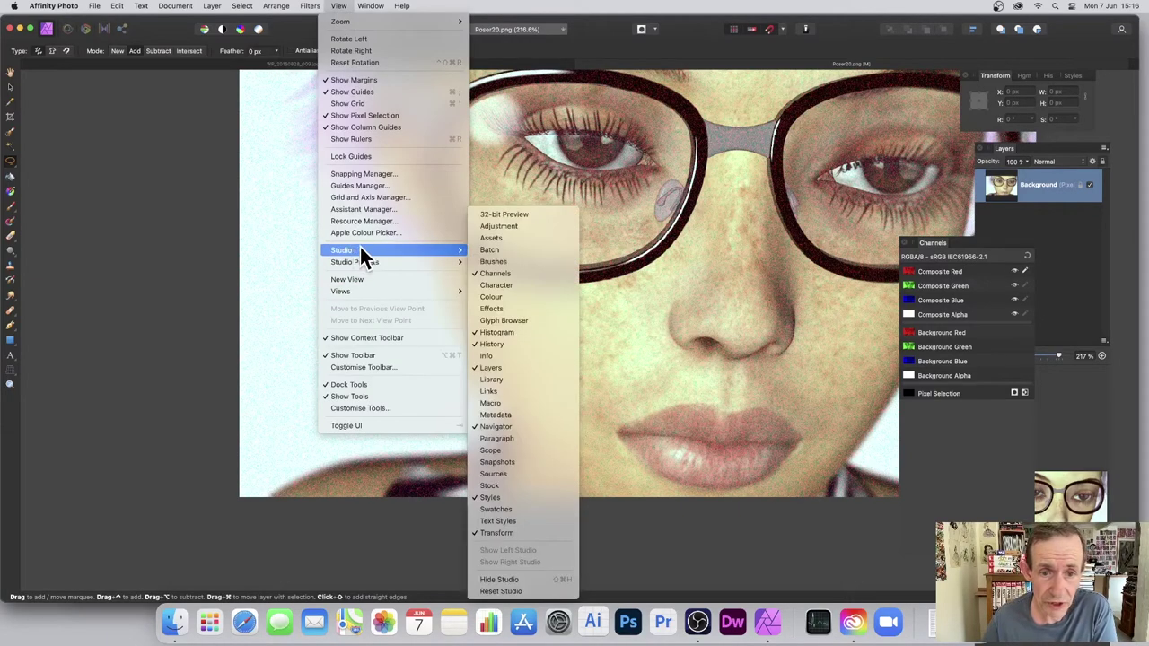
pyautogui.click(1015, 273)
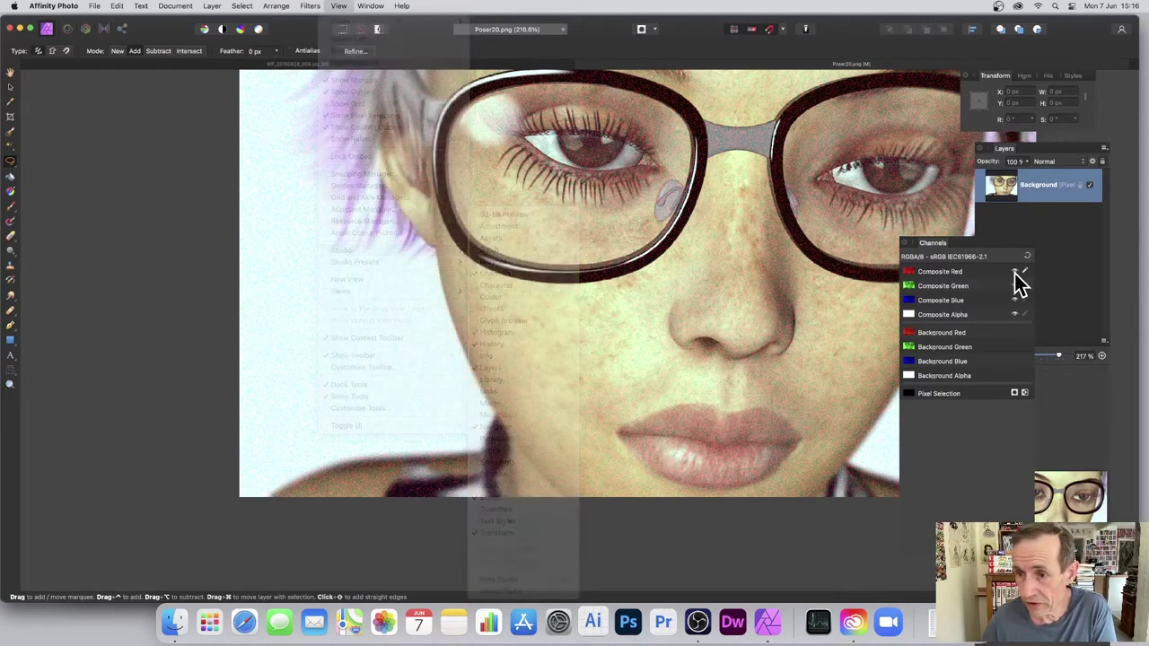
pyautogui.keyDown('alt'); pyautogui.click(1009, 273); pyautogui.keyUp('alt')
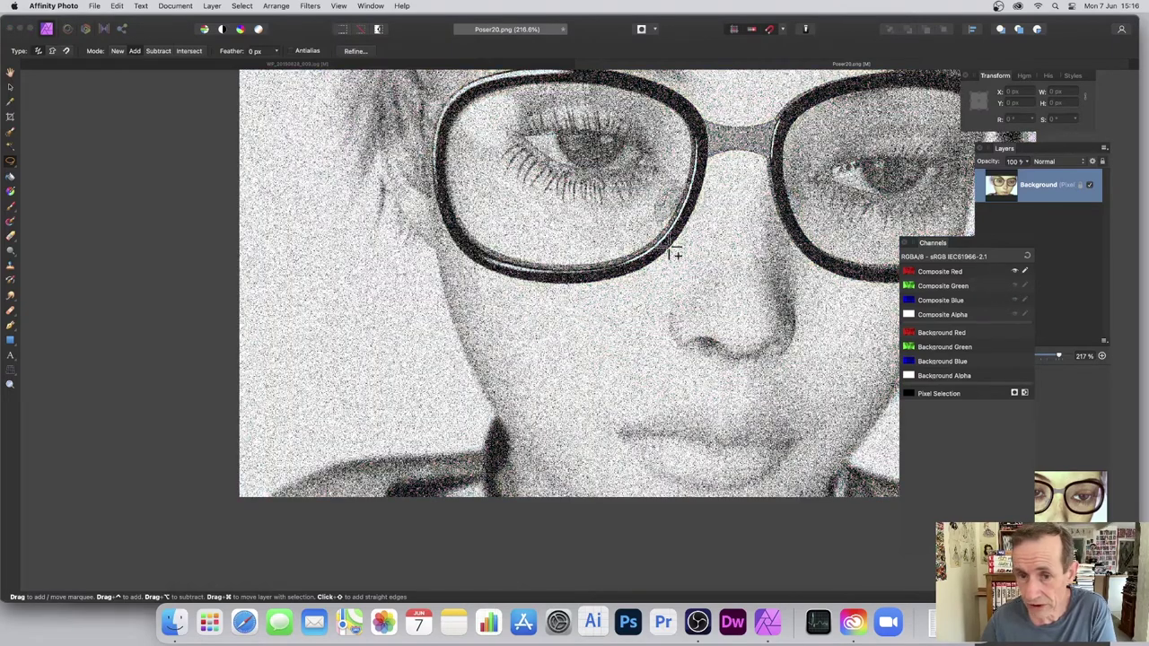
pyautogui.keyDown('alt'); pyautogui.click(947, 286); pyautogui.keyUp('alt')
pyautogui.keyDown('alt'); pyautogui.click(940, 301); pyautogui.keyUp('alt')
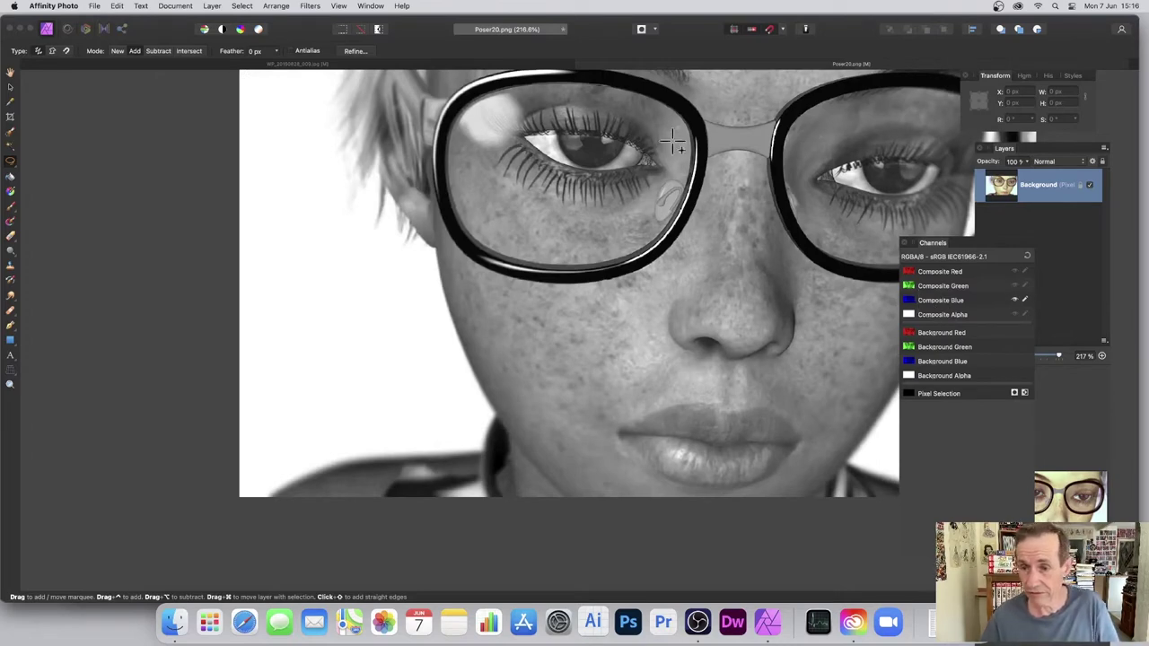
pyautogui.keyDown('alt'); pyautogui.click(976, 271); pyautogui.keyUp('alt')
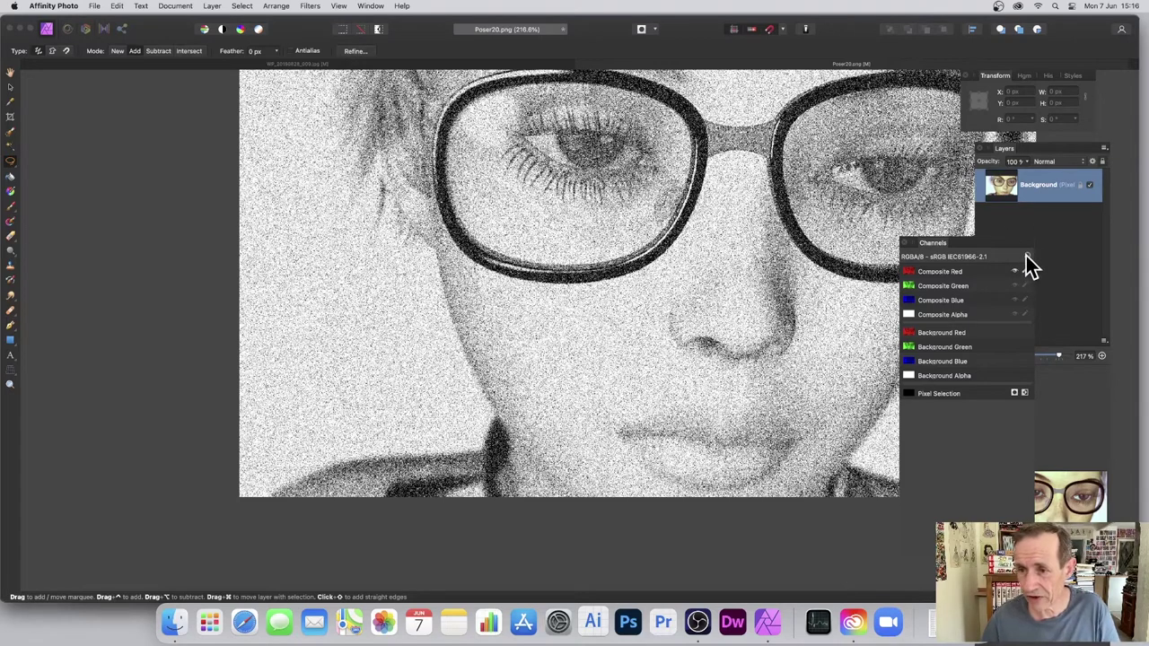
pyautogui.click(1027, 258)
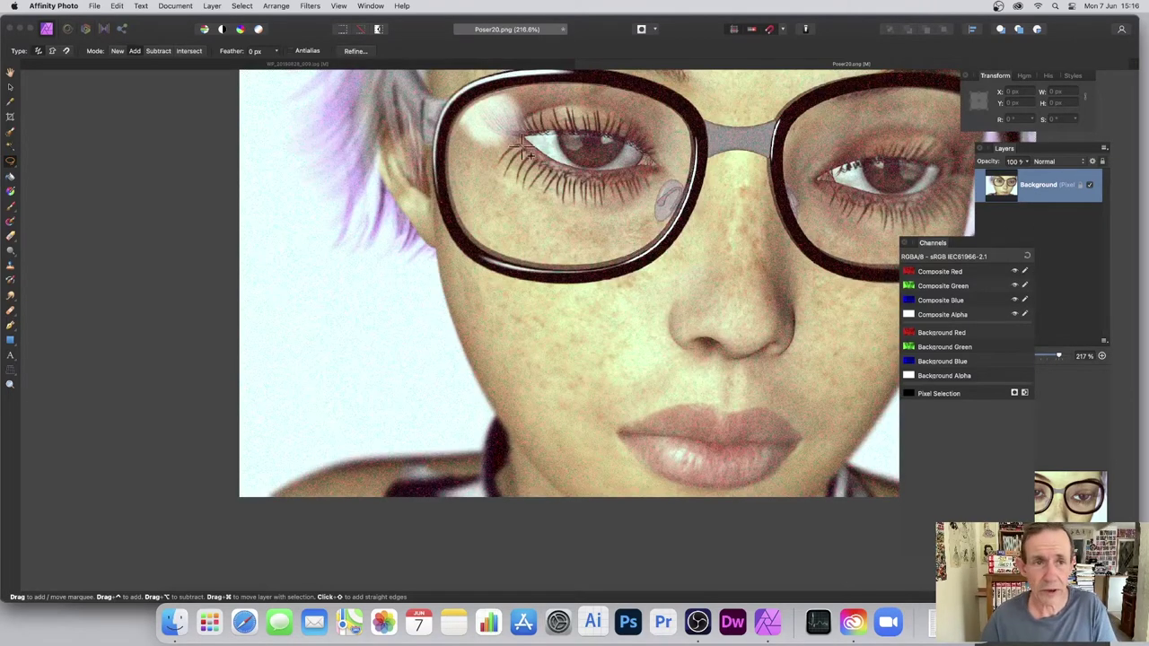
# Apply Denoise with Luminance, Luminance Detail and Luminance Contribution all at 100%
pyautogui.click(311, 7)
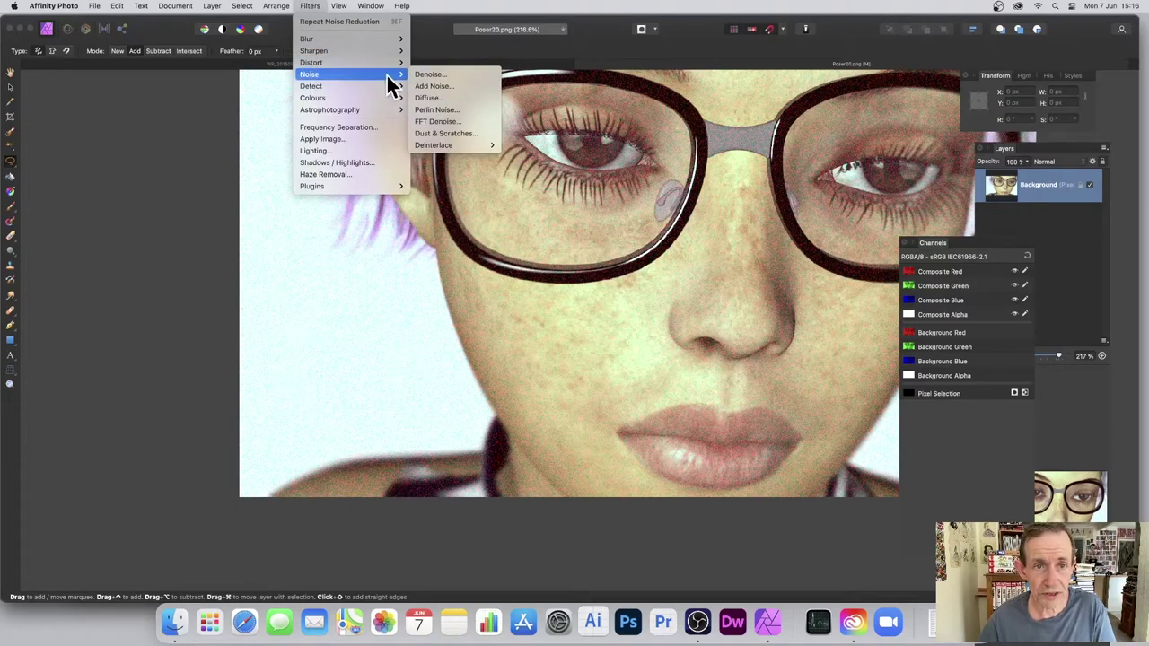
pyautogui.click(469, 74)
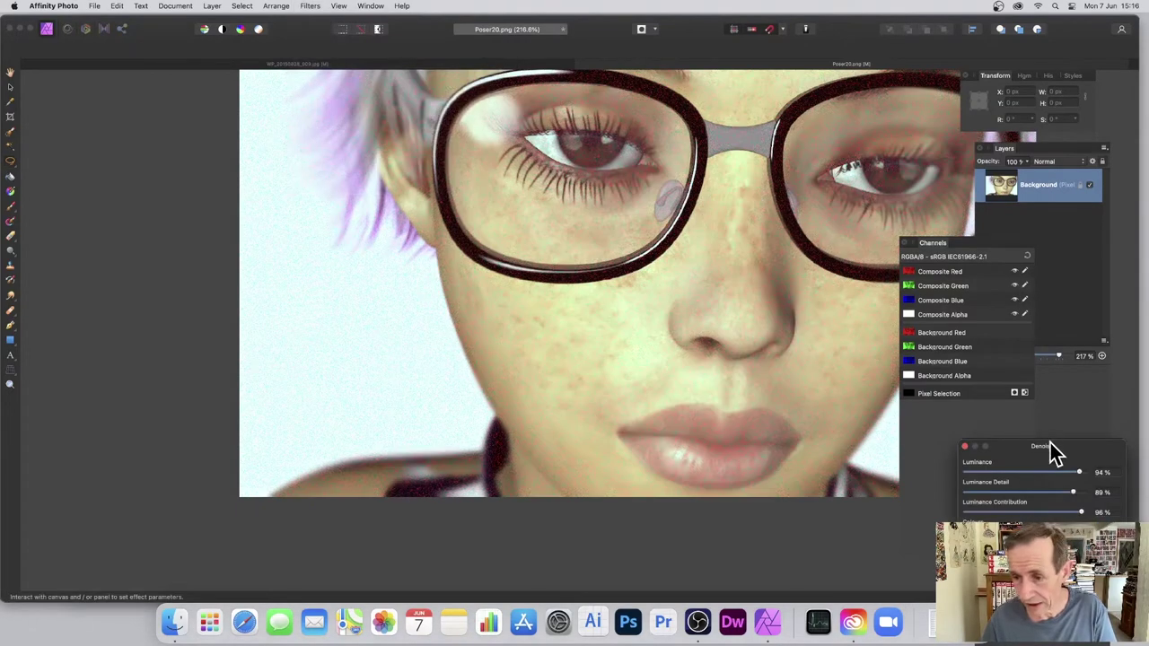
pyautogui.moveTo(1055, 451); pyautogui.dragTo(715, 210)
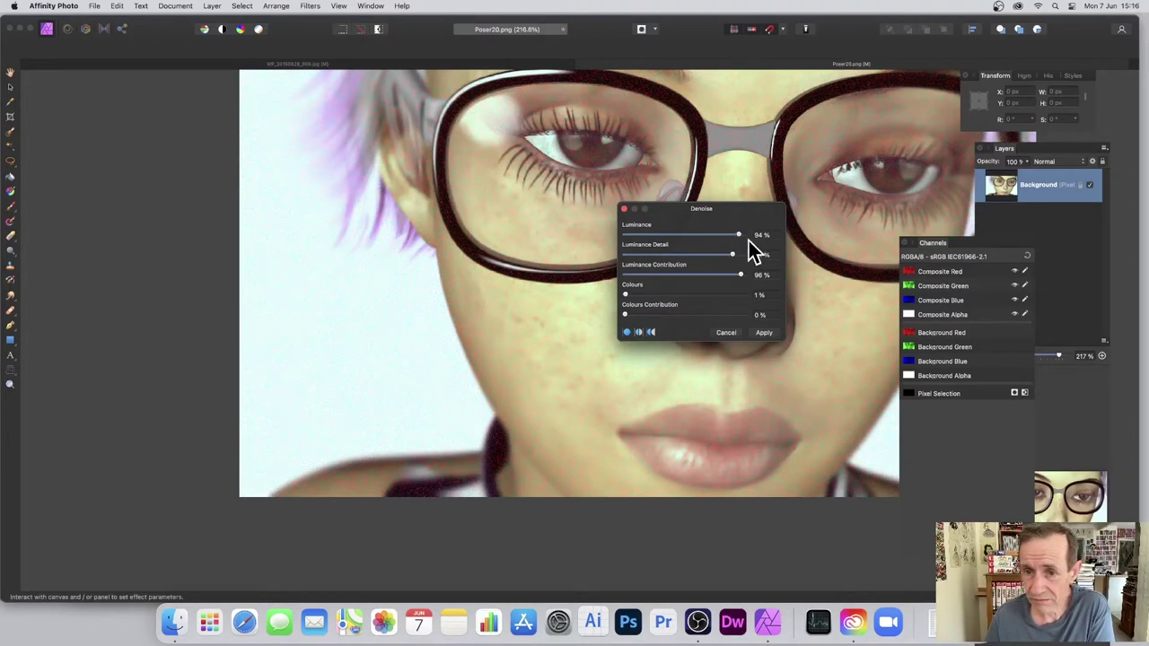
pyautogui.moveTo(744, 255); pyautogui.dragTo(756, 275)
pyautogui.click(635, 295)
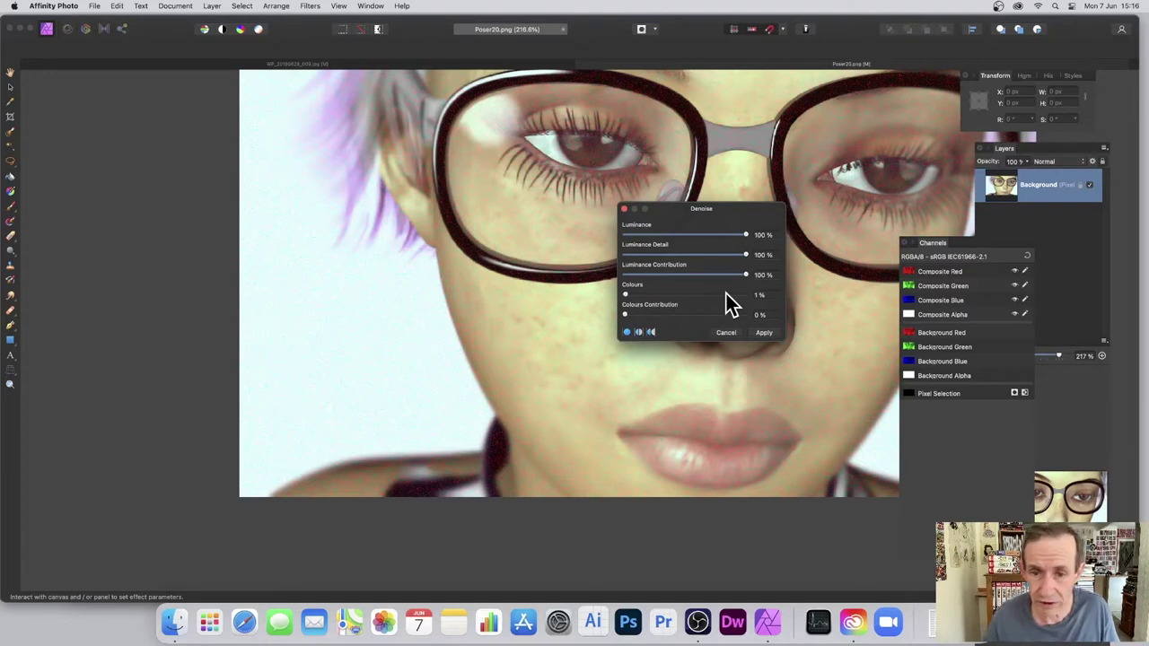
pyautogui.click(763, 333)
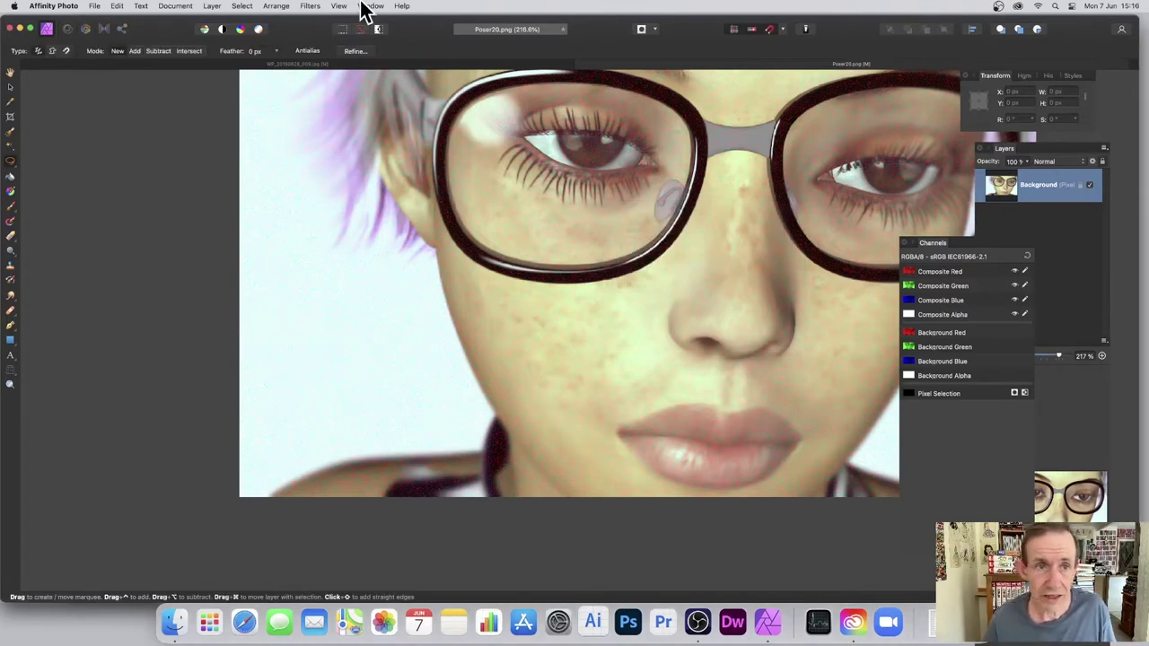
pyautogui.click(310, 7)
pyautogui.click(309, 7)
pyautogui.click(310, 7)
pyautogui.click(312, 9)
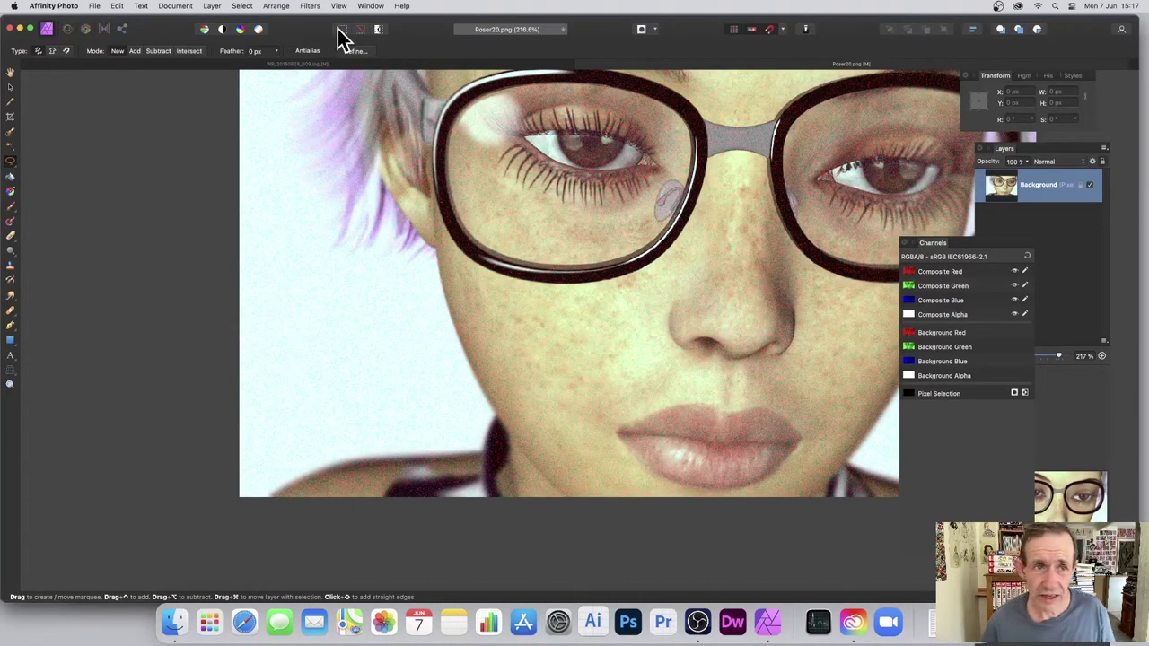
pyautogui.click(301, 5)
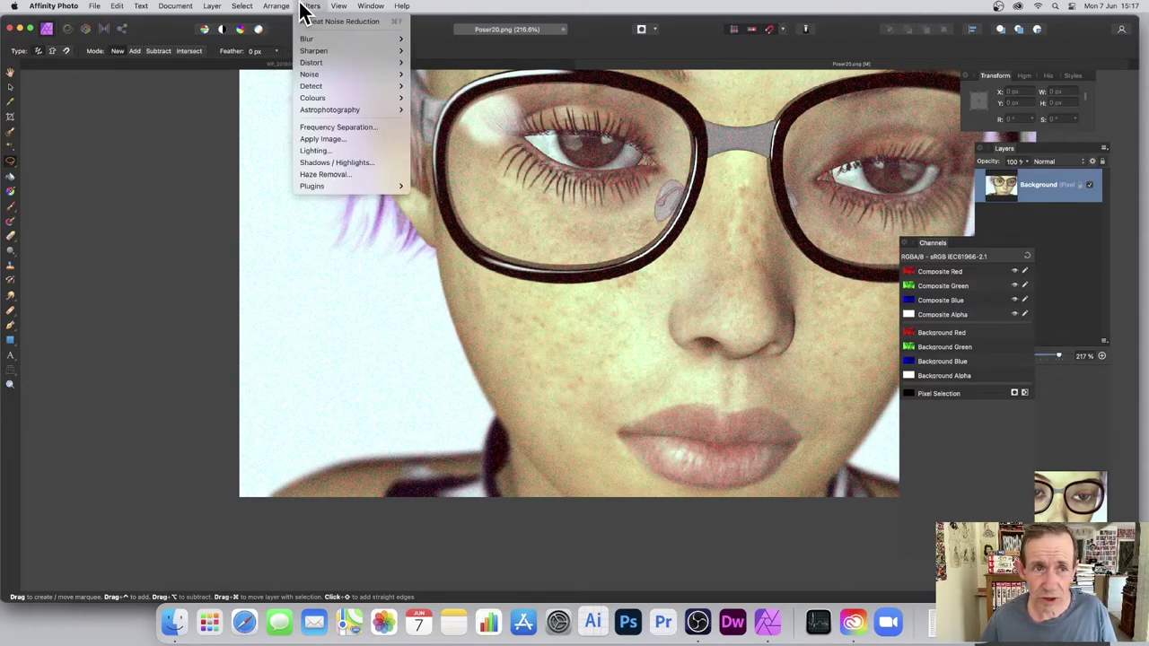
# Apply a colour-focused Denoise (Colours and Colours Contribution 100%, Luminance 47%), then repeat it once
pyautogui.moveTo(314, 74)
pyautogui.click(473, 75)
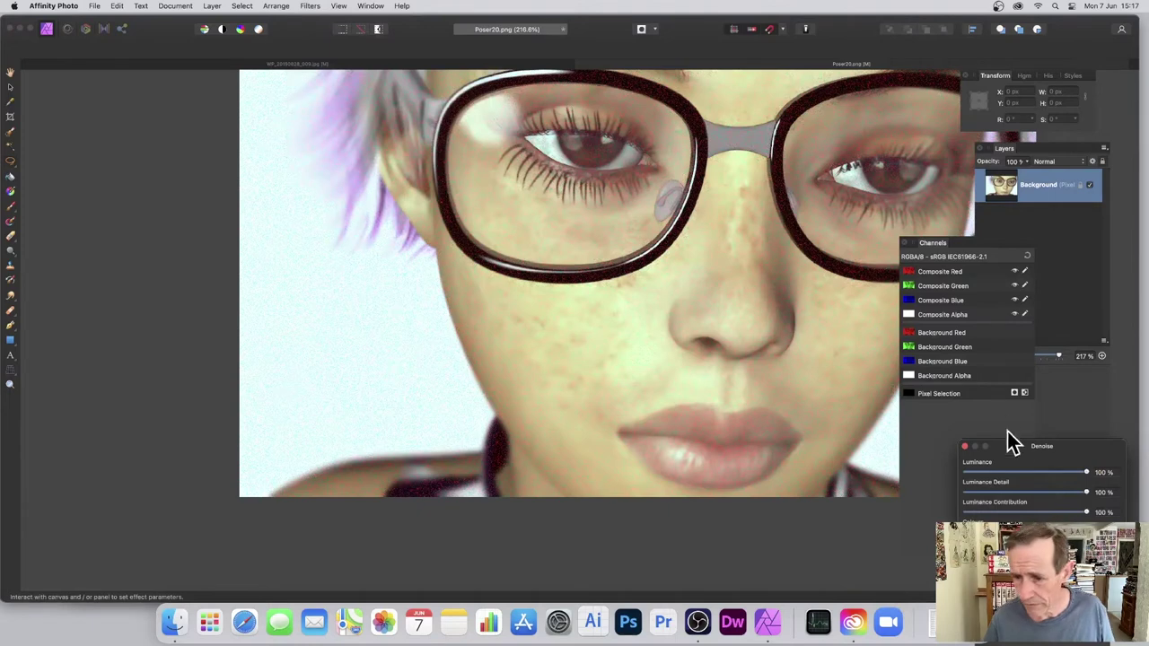
pyautogui.moveTo(549, 208); pyautogui.dragTo(505, 206)
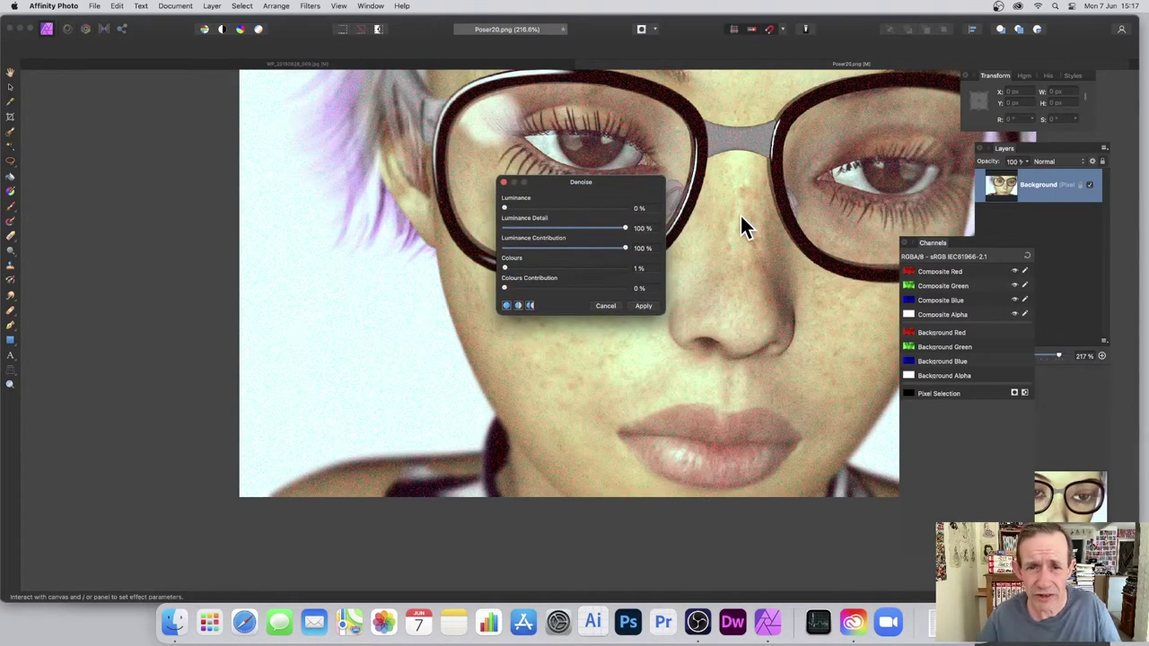
pyautogui.click(505, 228)
pyautogui.click(505, 249)
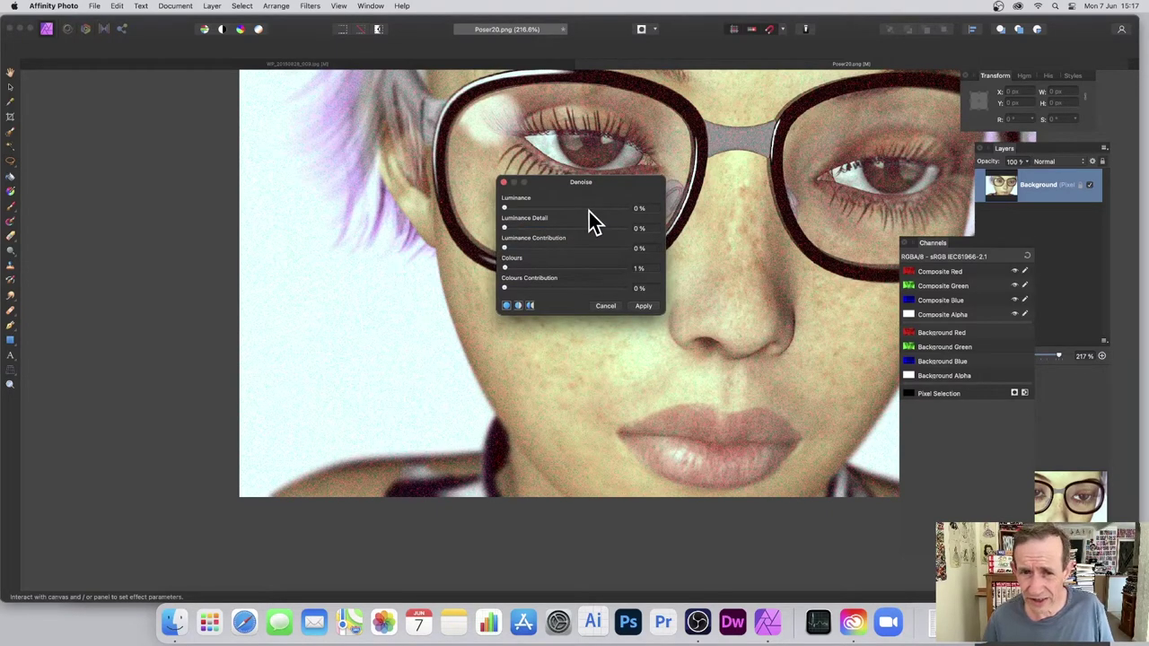
pyautogui.moveTo(569, 269); pyautogui.dragTo(639, 292)
pyautogui.moveTo(542, 186); pyautogui.dragTo(829, 192)
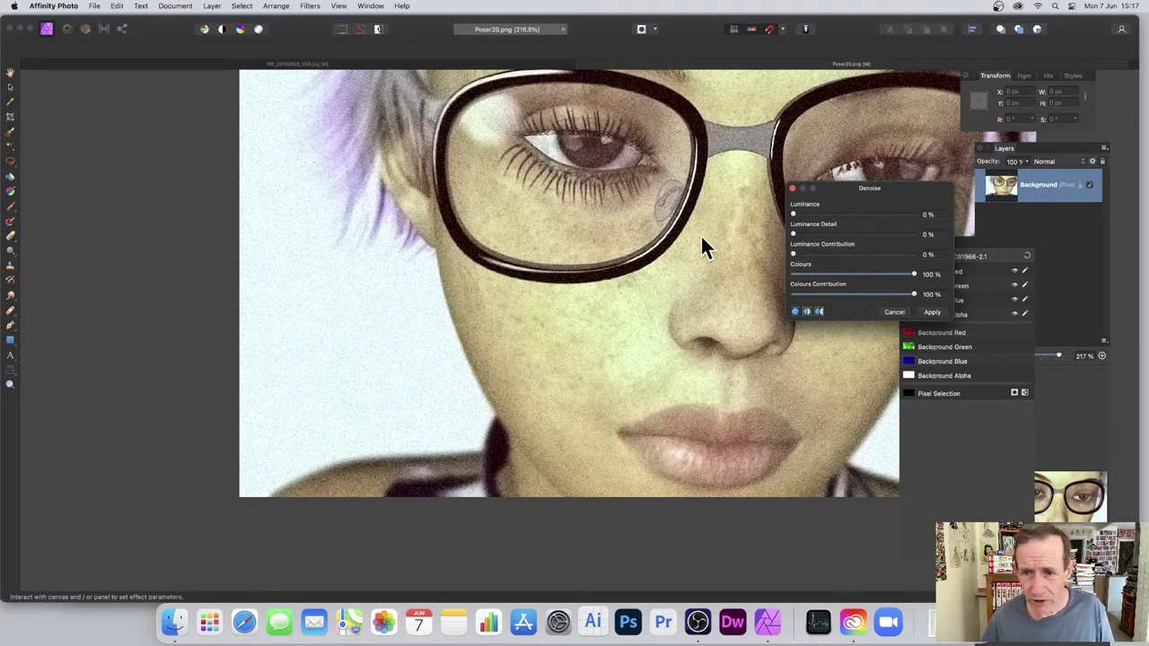
pyautogui.moveTo(813, 215); pyautogui.dragTo(849, 214)
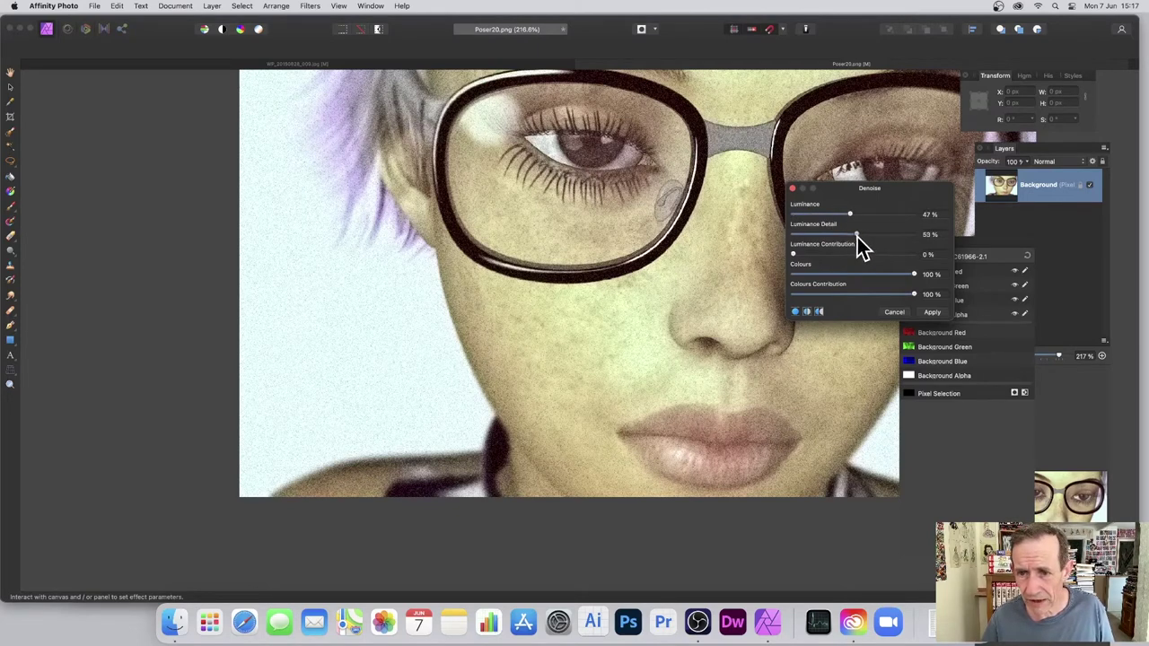
pyautogui.moveTo(858, 252); pyautogui.dragTo(892, 255)
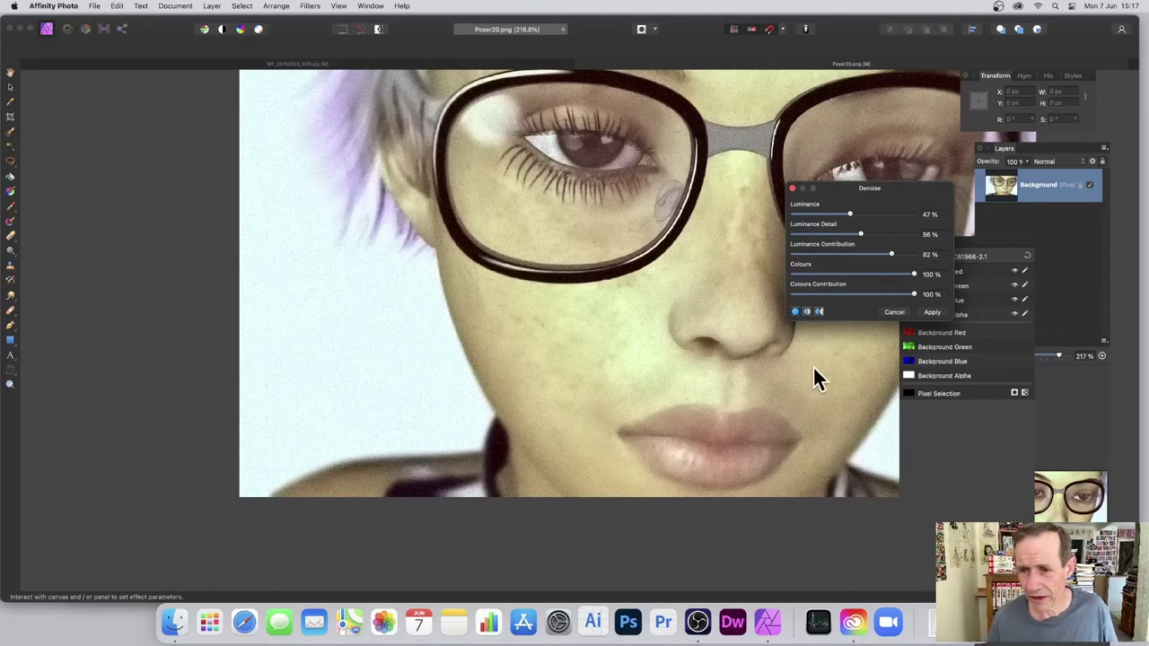
pyautogui.click(932, 311)
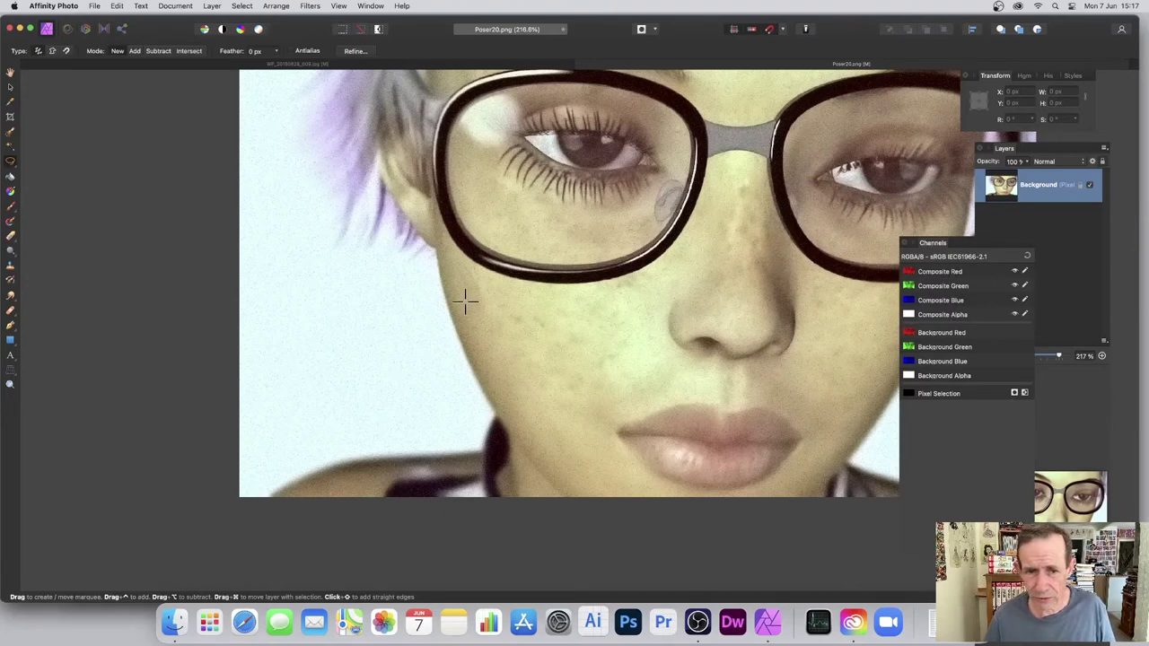
pyautogui.click(306, 9)
pyautogui.click(308, 26)
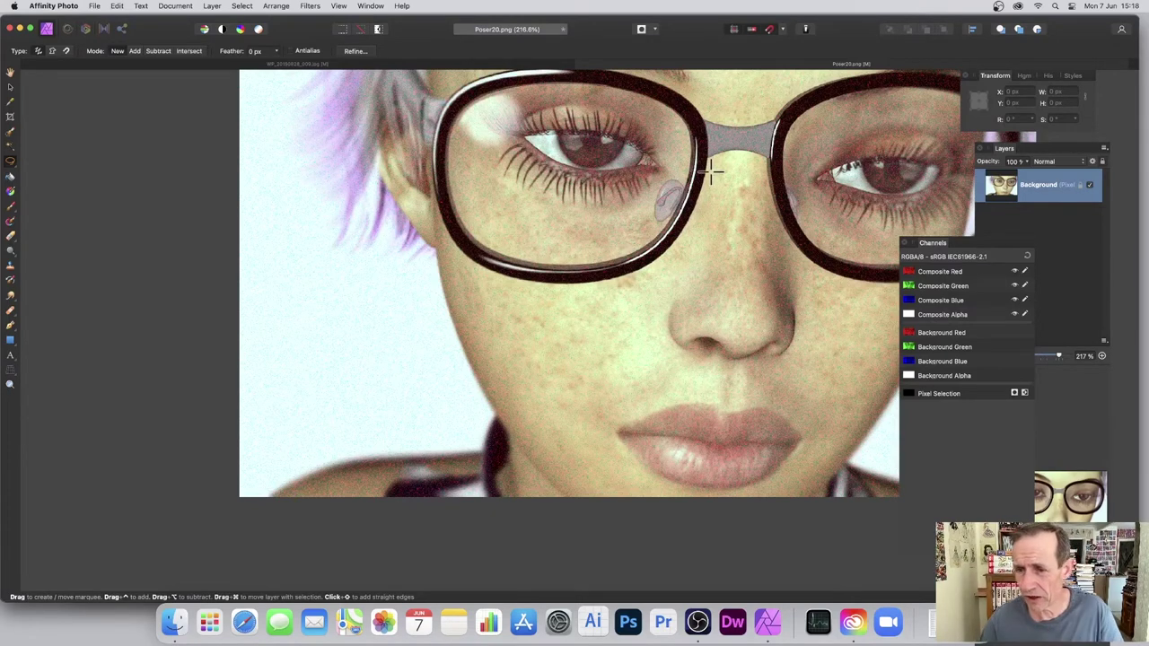
# Denoise only the red channel with Luminance Contribution at 0%
pyautogui.click(942, 270)
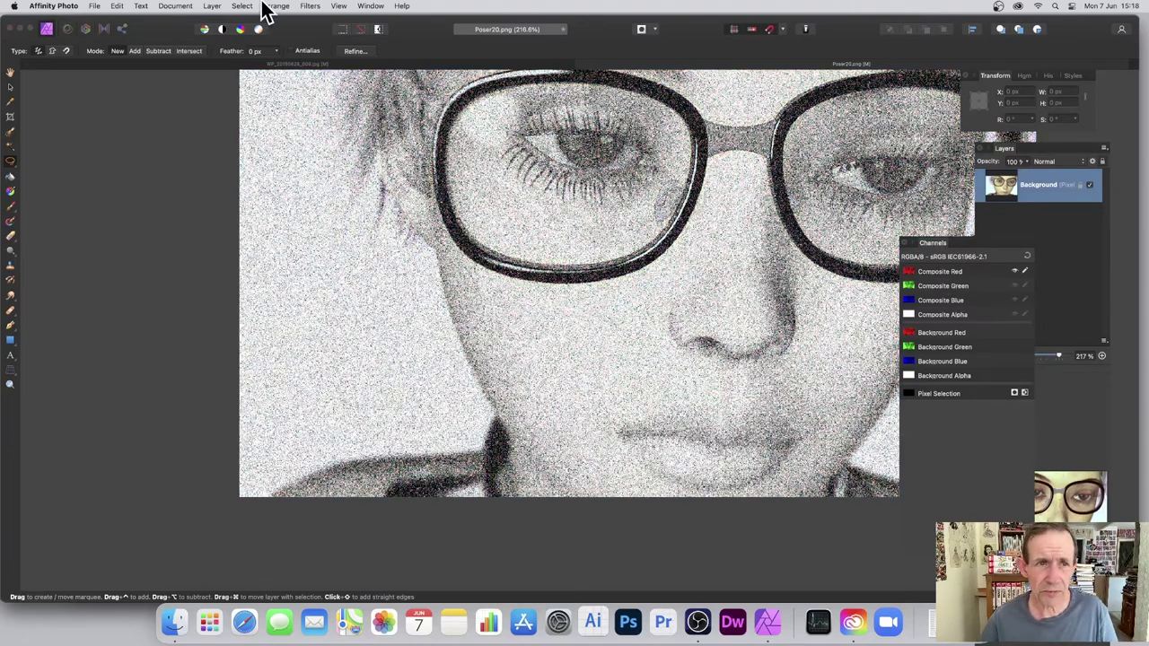
pyautogui.click(314, 7)
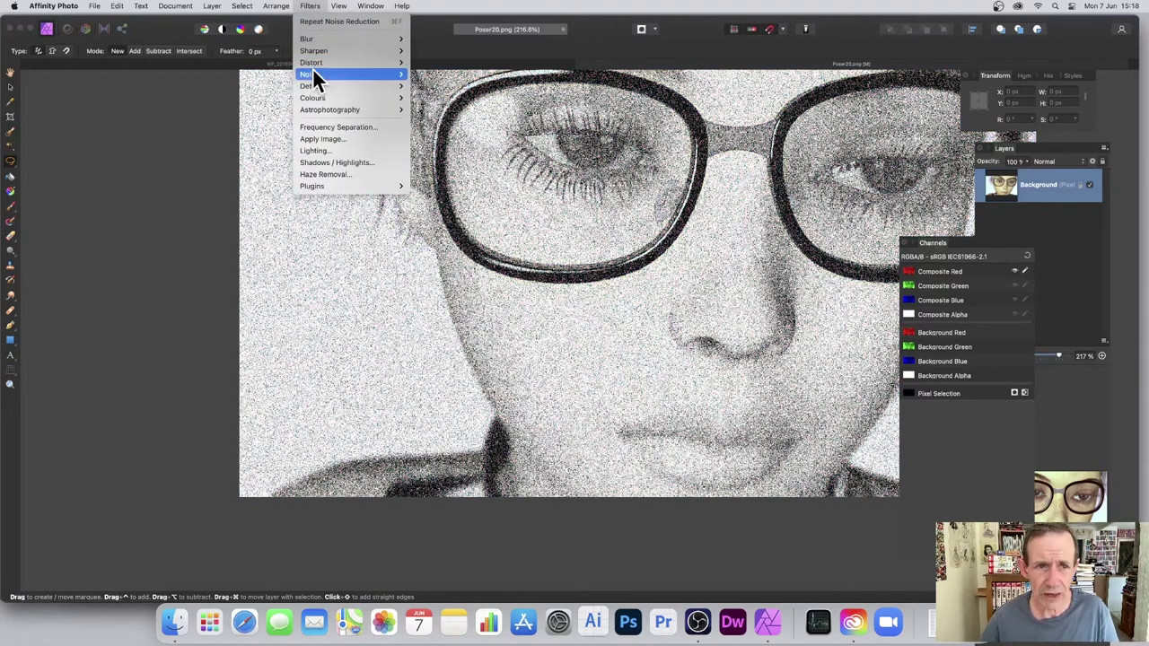
pyautogui.moveTo(312, 73)
pyautogui.click(447, 70)
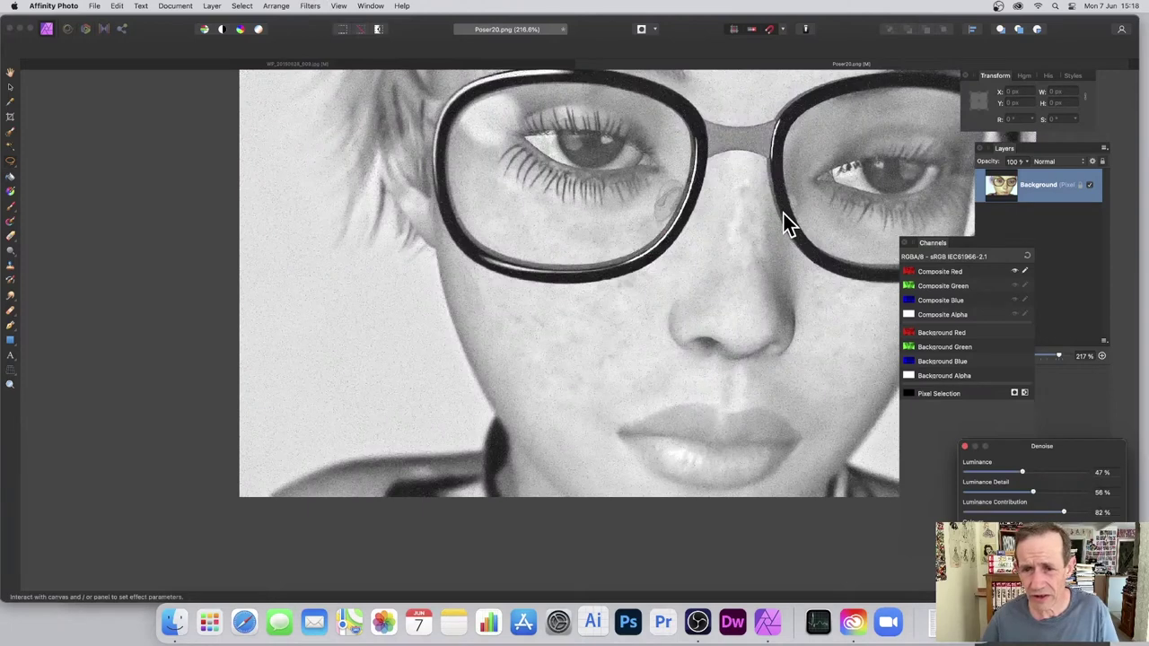
pyautogui.moveTo(1039, 456); pyautogui.dragTo(585, 241)
pyautogui.moveTo(681, 261); pyautogui.dragTo(539, 264)
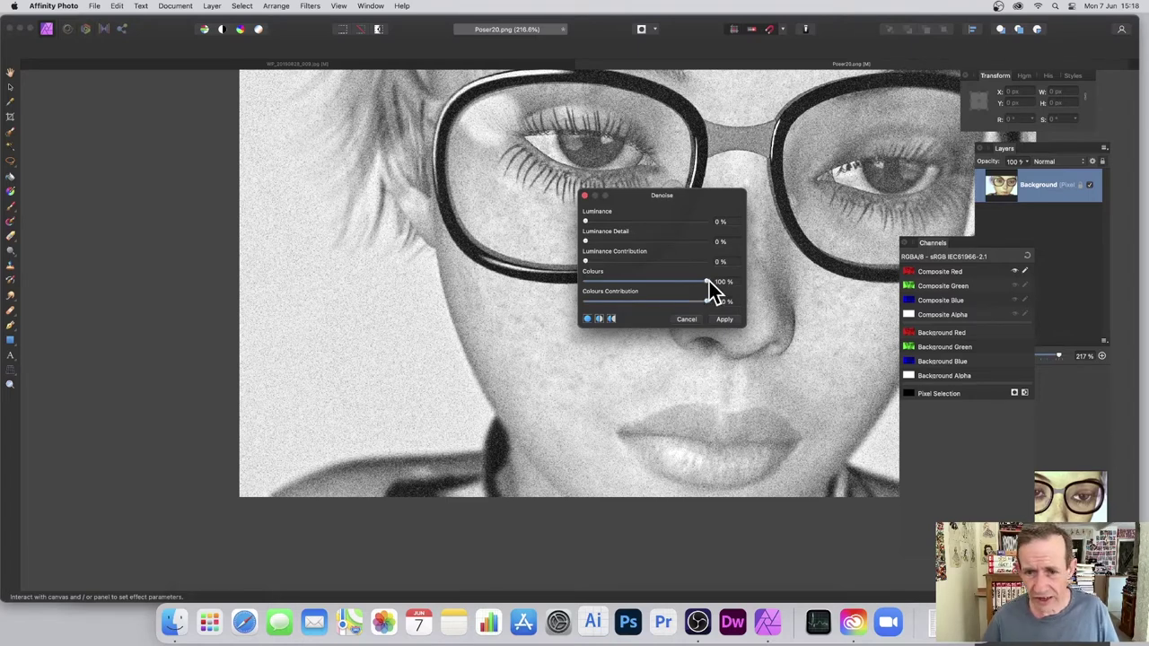
pyautogui.click(727, 319)
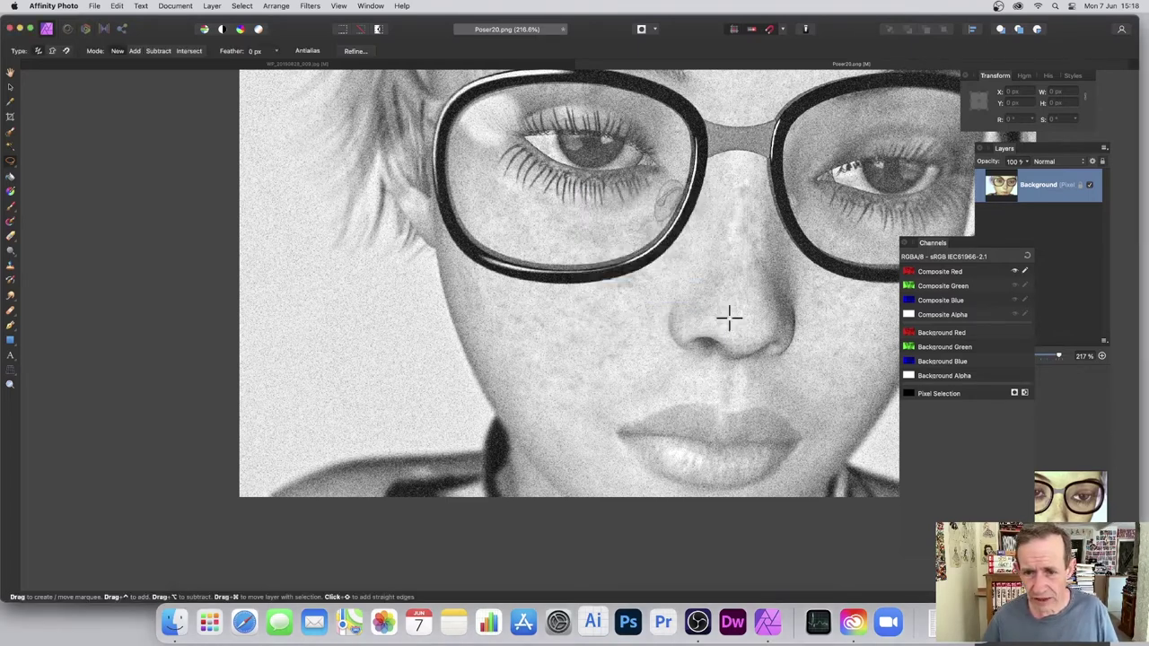
# Repeat the red-channel noise reduction twice, restore all channels, and close the Channels panel
pyautogui.click(310, 8)
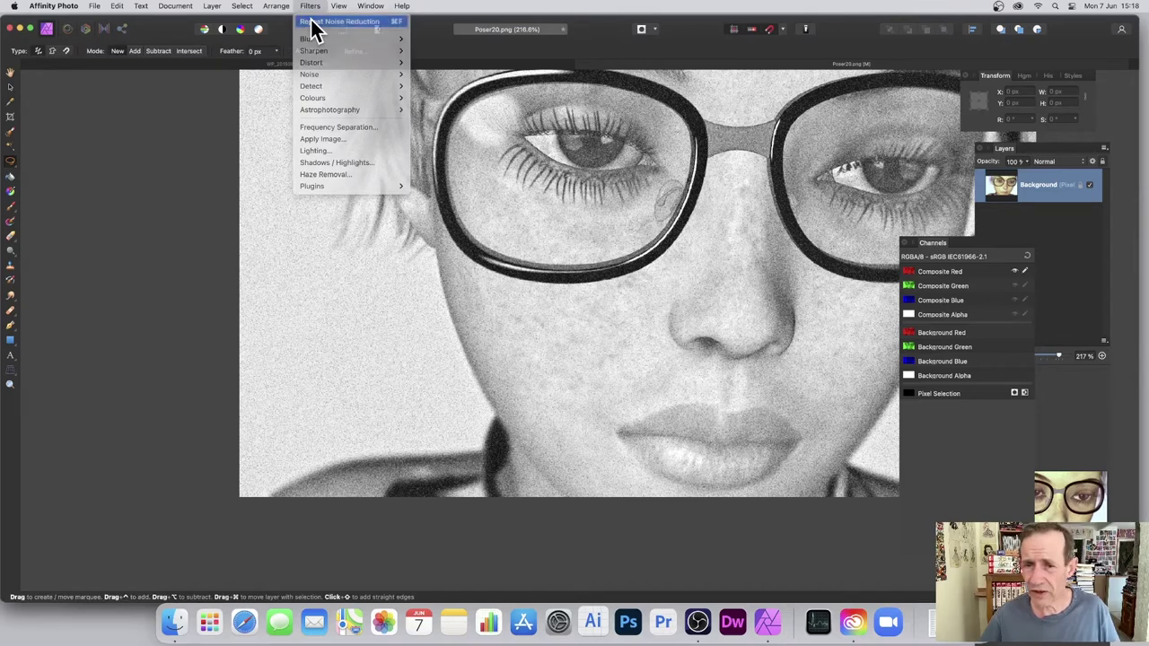
pyautogui.click(308, 9)
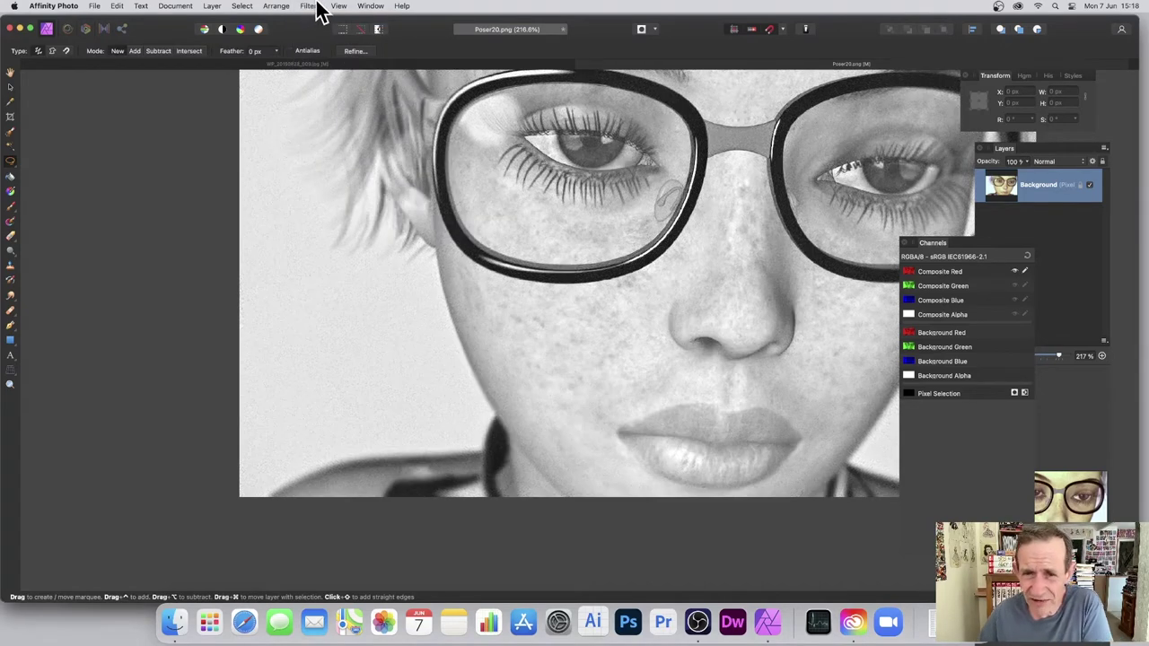
pyautogui.click(310, 7)
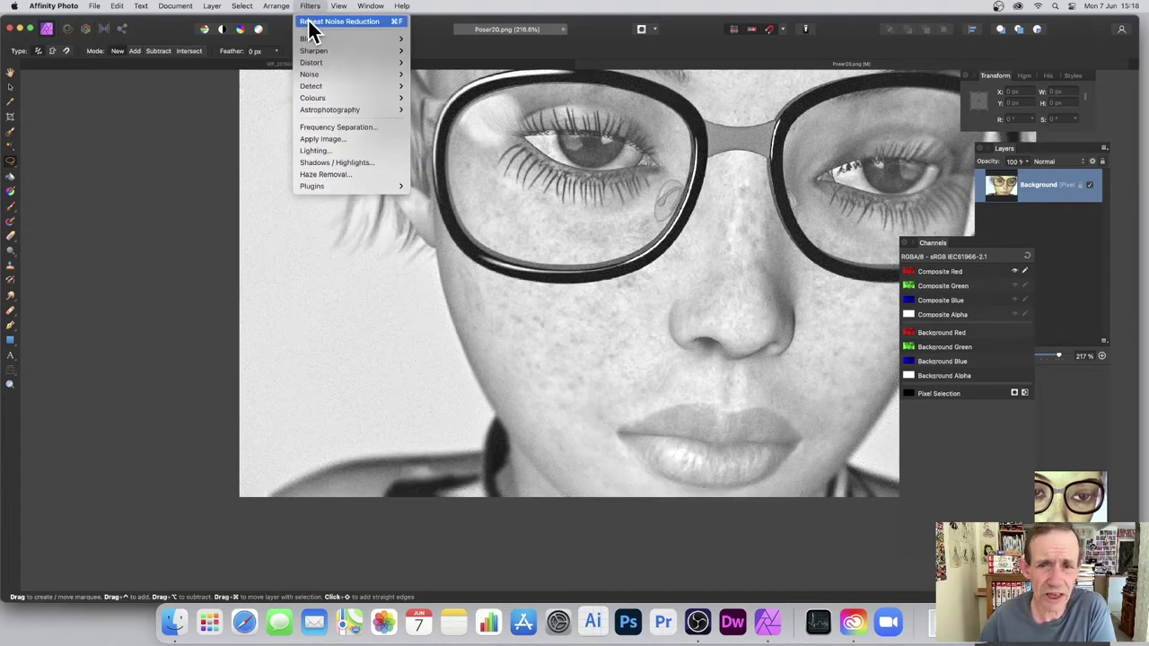
pyautogui.click(308, 20)
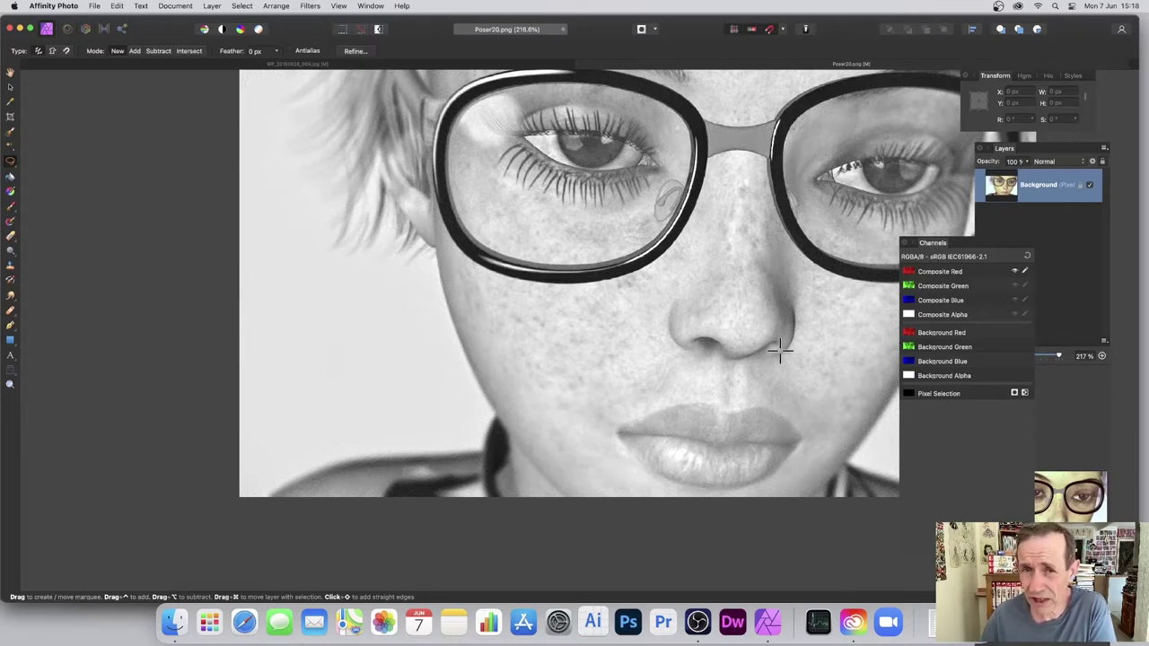
pyautogui.click(1027, 258)
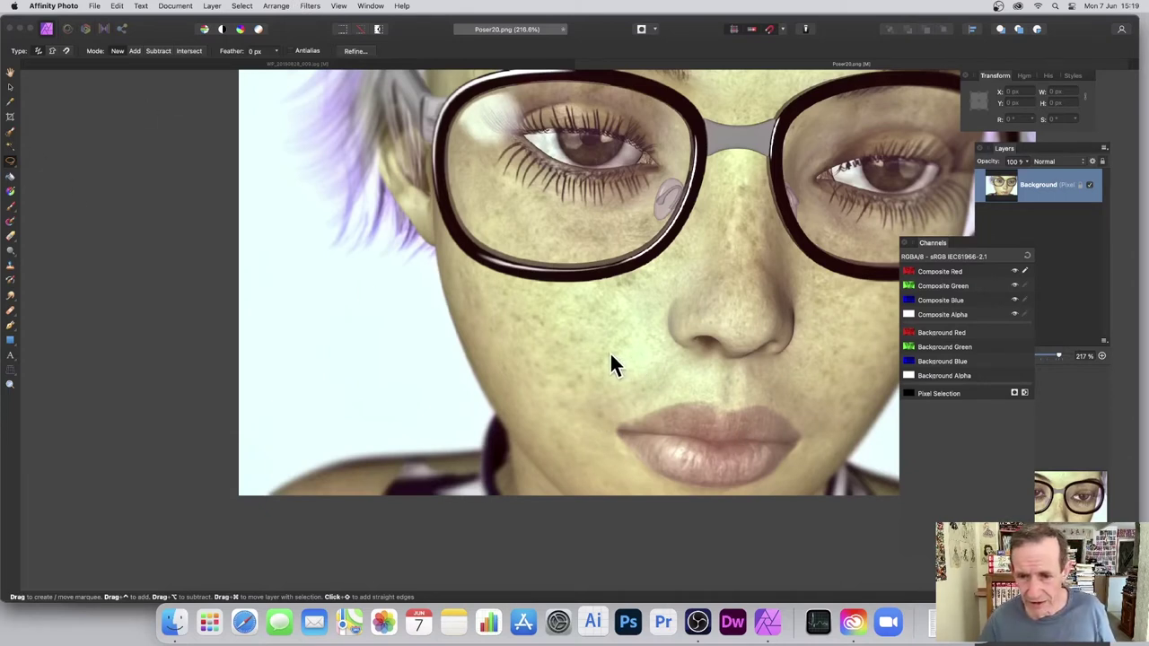
pyautogui.click(1028, 257)
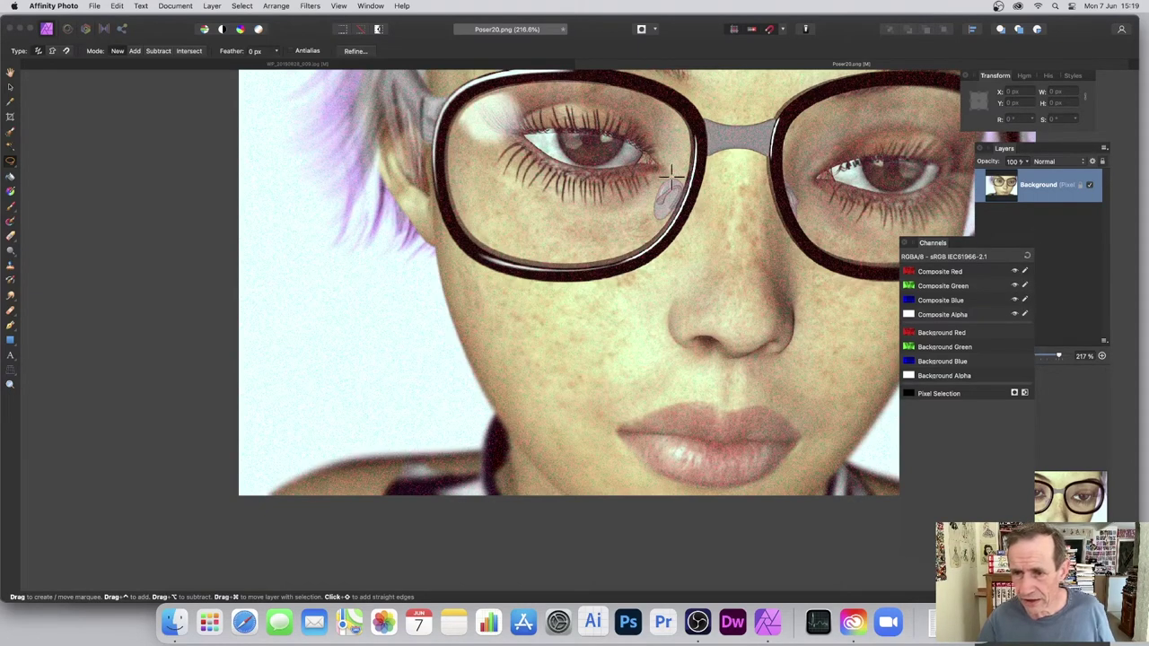
pyautogui.click(905, 242)
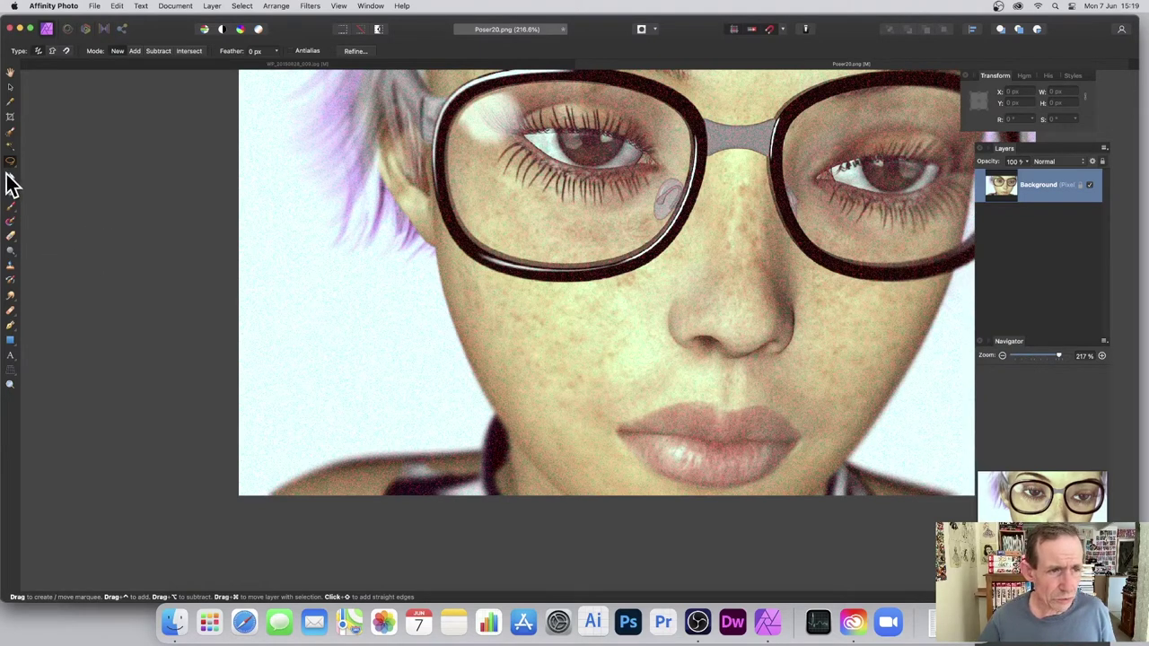
# Lasso the lips with Freehand Selection and preview Denoise at Luminance 82%, Detail 93%, Contribution 99%
pyautogui.moveTo(11, 165)
pyautogui.mouseDown()
pyautogui.moveTo(65, 168)
pyautogui.moveTo(56, 218)
pyautogui.mouseUp()
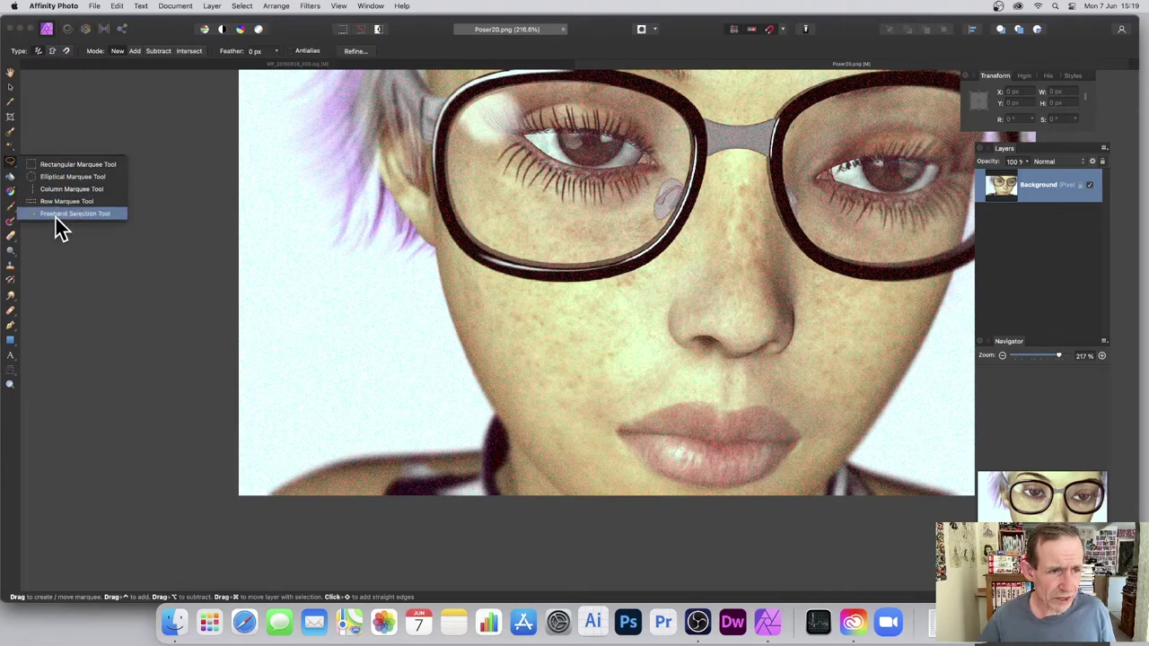
pyautogui.moveTo(619, 427)
pyautogui.mouseDown()
pyautogui.moveTo(687, 395)
pyautogui.moveTo(800, 421)
pyautogui.moveTo(805, 444)
pyautogui.moveTo(787, 469)
pyautogui.moveTo(735, 492)
pyautogui.moveTo(650, 476)
pyautogui.moveTo(619, 422)
pyautogui.mouseUp()
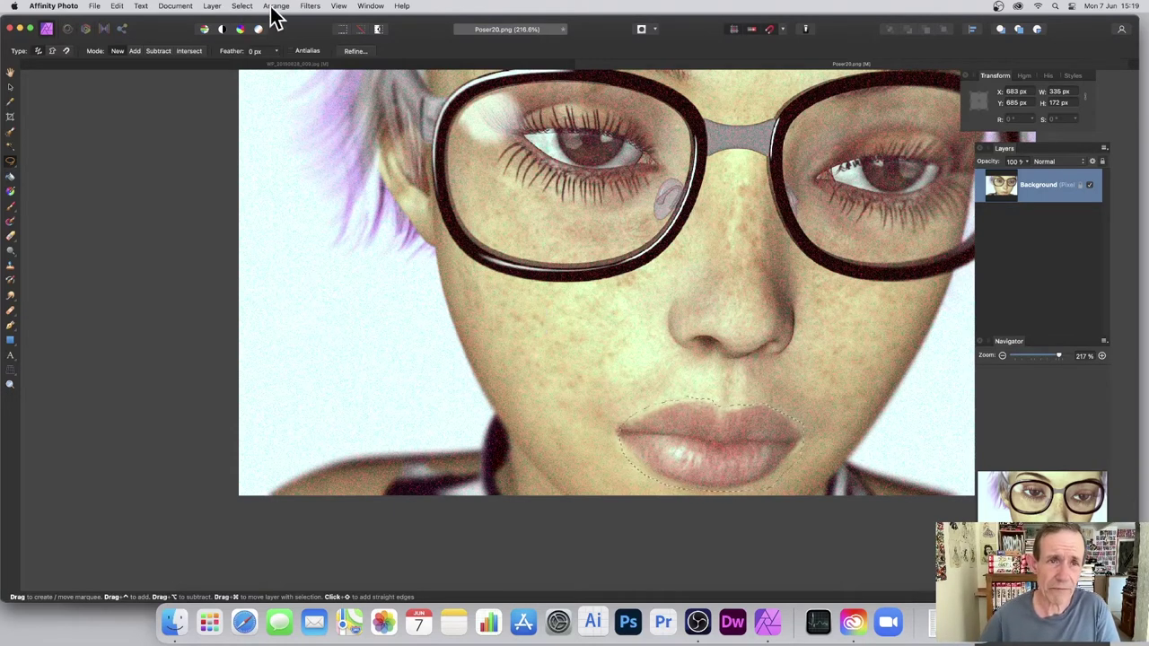
pyautogui.click(310, 6)
pyautogui.moveTo(316, 63)
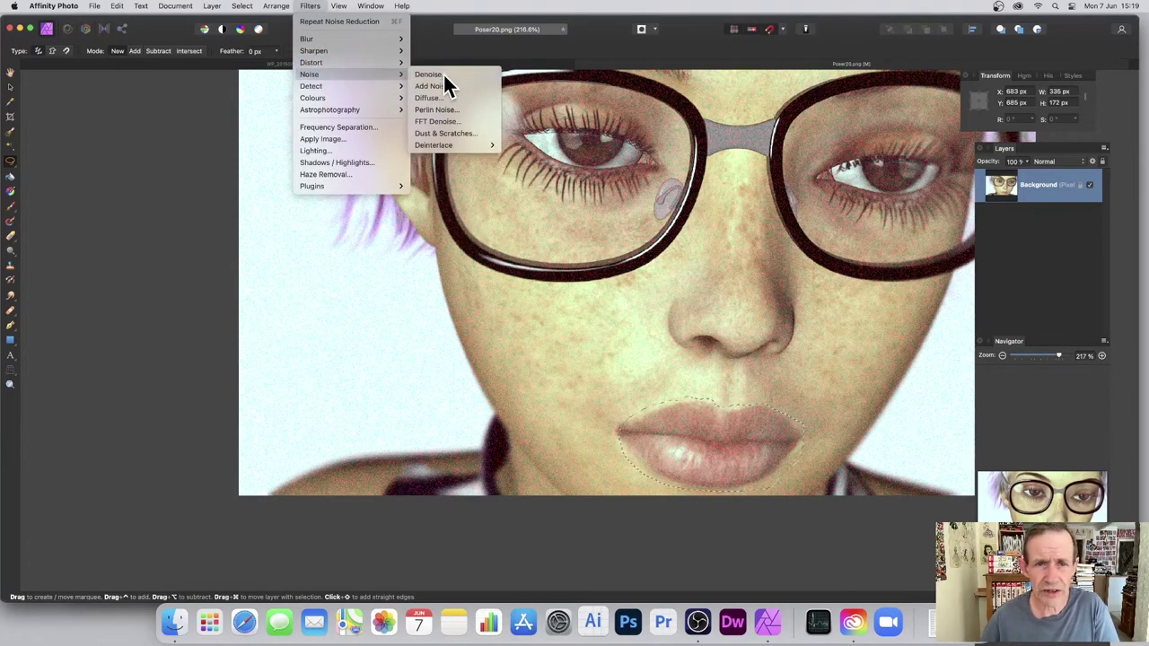
pyautogui.click(443, 74)
pyautogui.moveTo(900, 307); pyautogui.dragTo(876, 298)
pyautogui.click(887, 318)
pyautogui.click(896, 339)
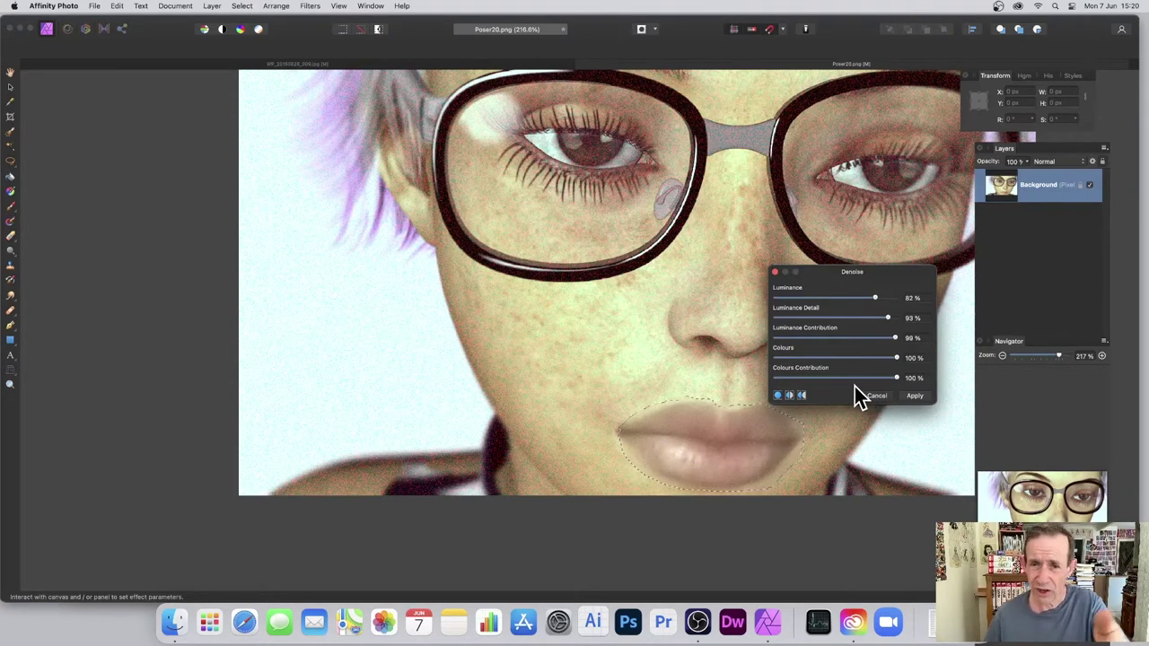
# Apply Denoise at Luminance 26%, Detail 31%, Contribution 30% to the lips twice, then deselect
pyautogui.click(808, 298)
pyautogui.click(813, 318)
pyautogui.click(813, 338)
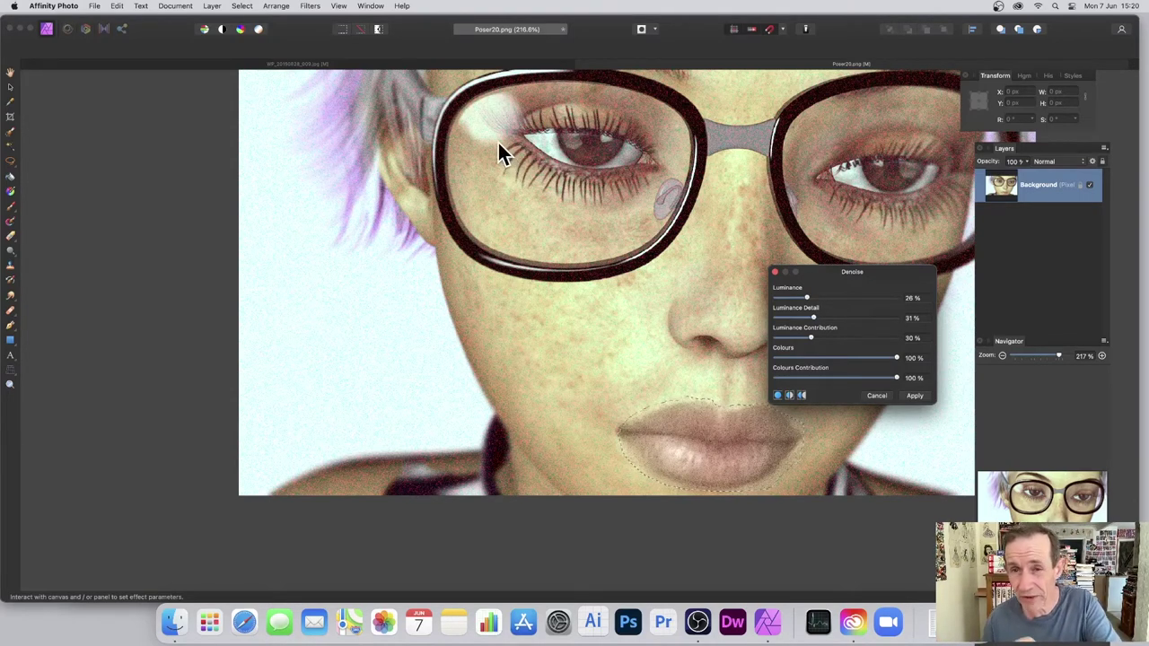
pyautogui.click(917, 398)
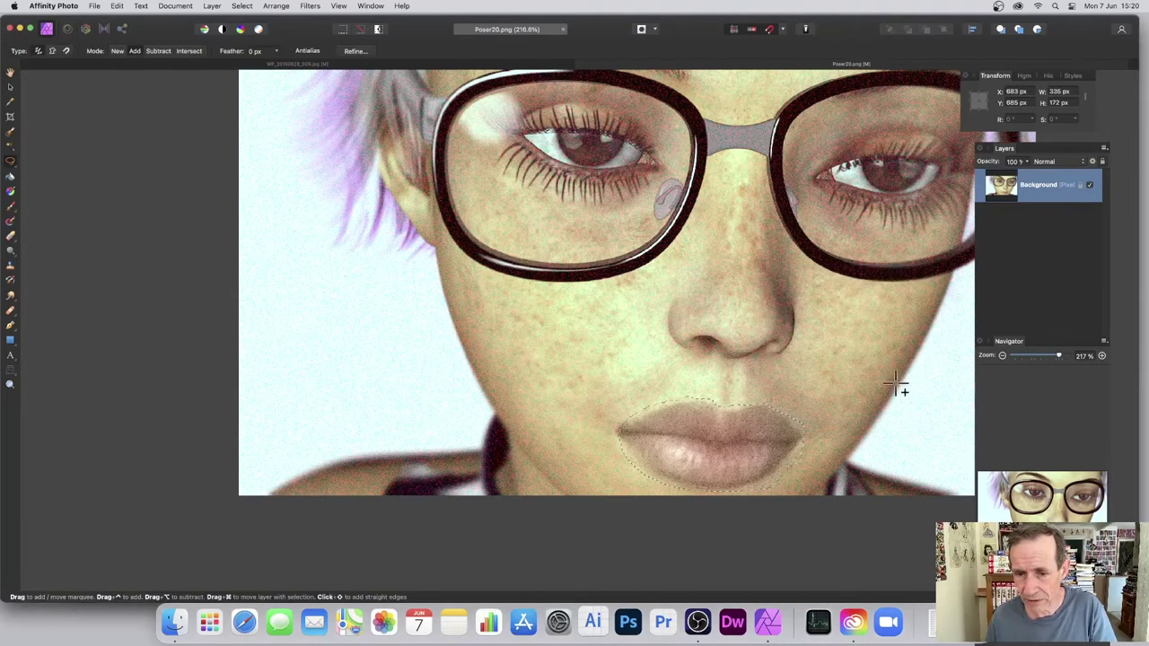
pyautogui.click(315, 8)
pyautogui.click(313, 29)
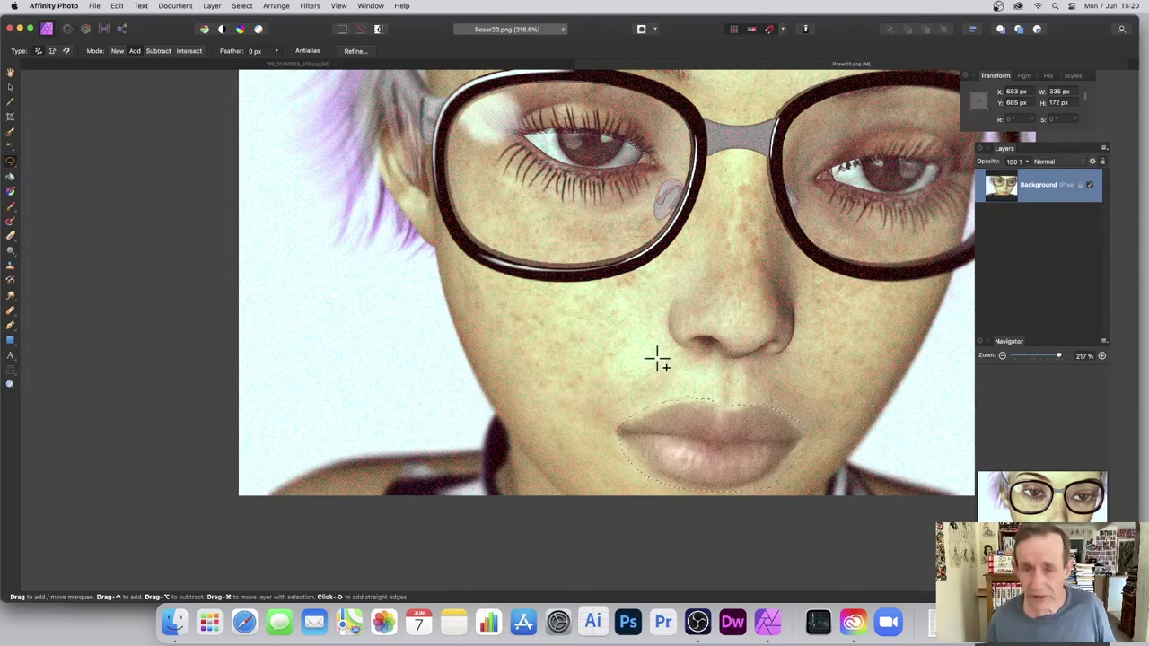
pyautogui.press('super+c')
pyautogui.press('super+d')
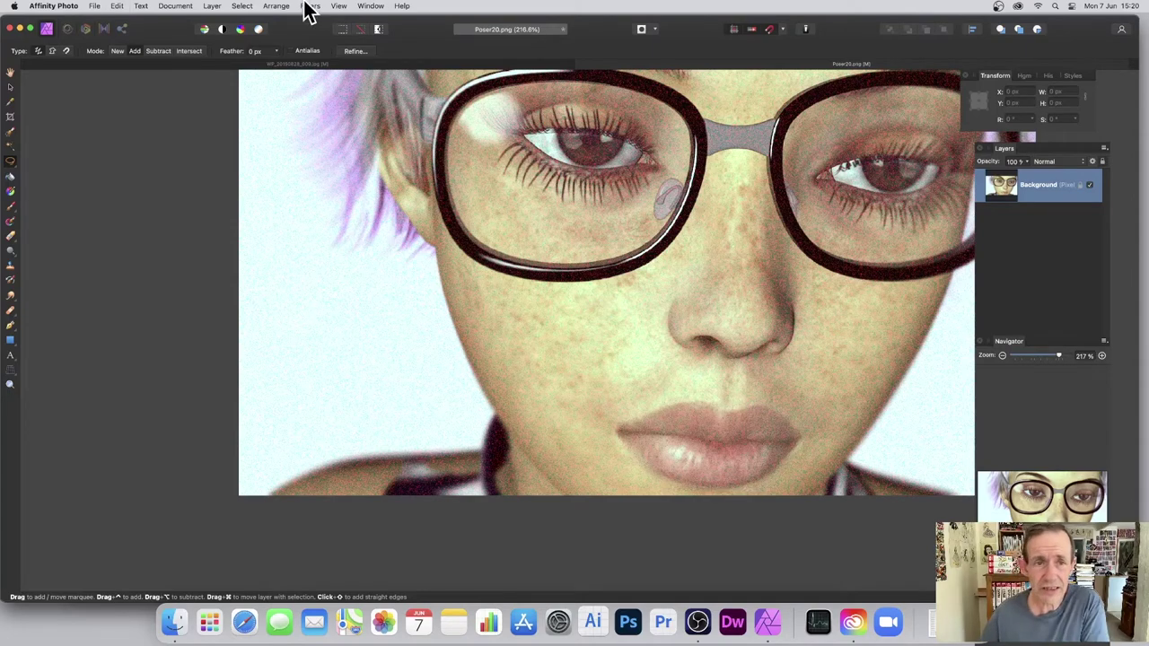
# Add a Live Denoise layer with Colours 100%, Luminance 0% and Luminance Contribution 1%
pyautogui.click(210, 6)
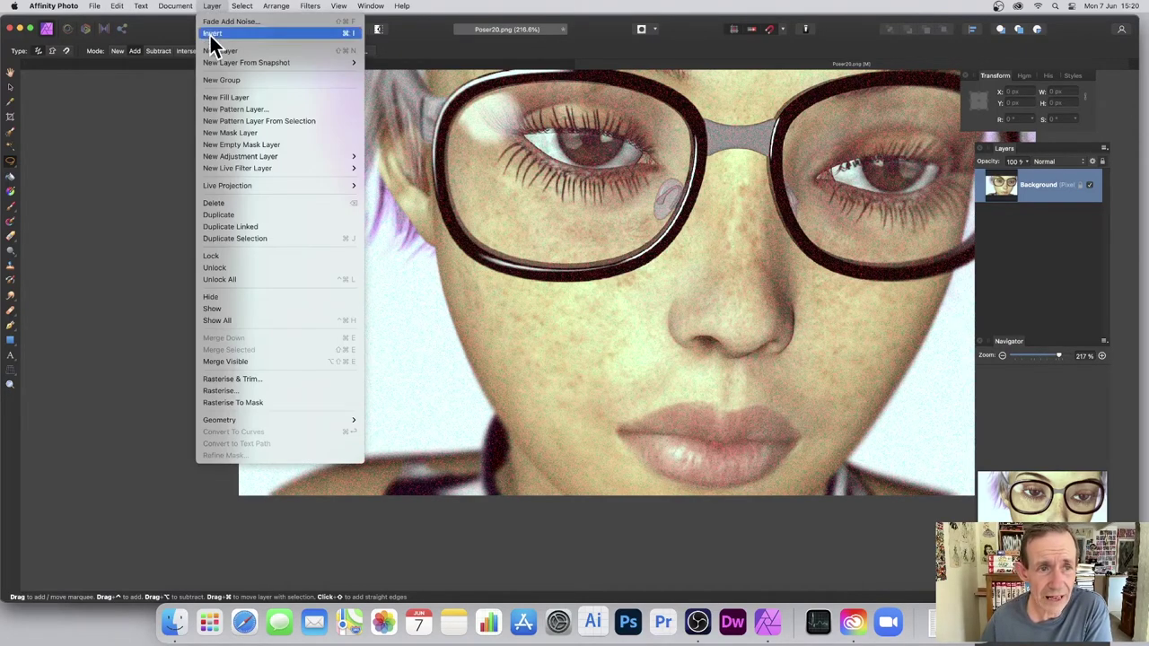
pyautogui.moveTo(240, 168)
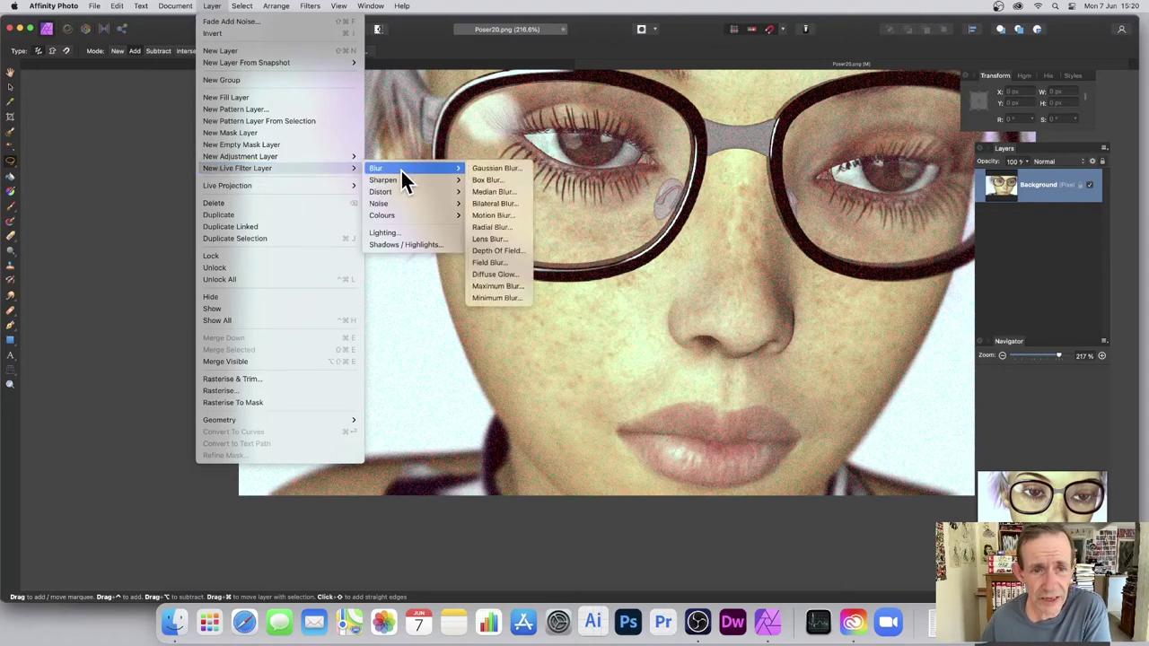
pyautogui.moveTo(431, 208)
pyautogui.click(510, 203)
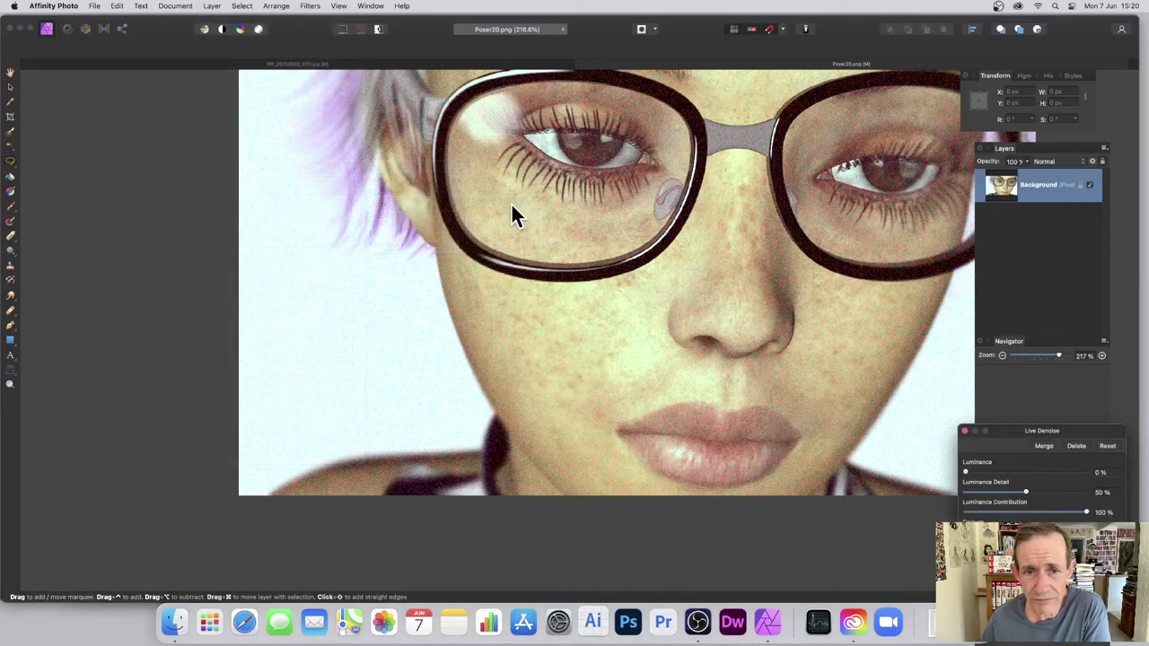
pyautogui.moveTo(1036, 430); pyautogui.dragTo(738, 247)
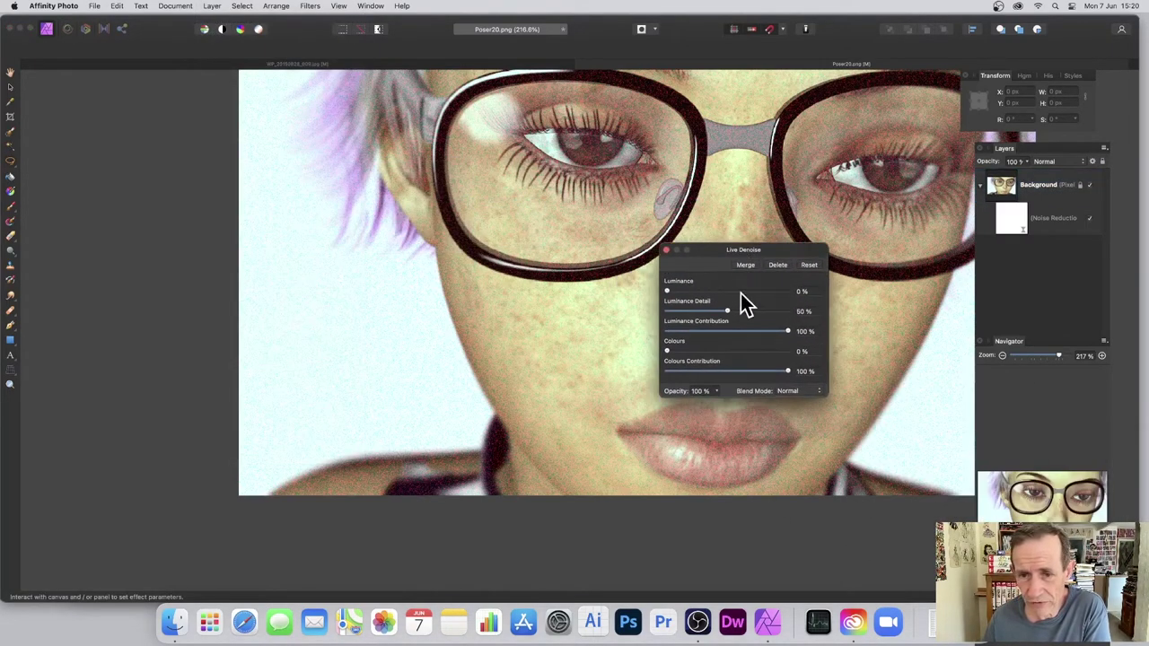
pyautogui.moveTo(698, 292); pyautogui.dragTo(755, 294)
pyautogui.moveTo(686, 353); pyautogui.dragTo(816, 355)
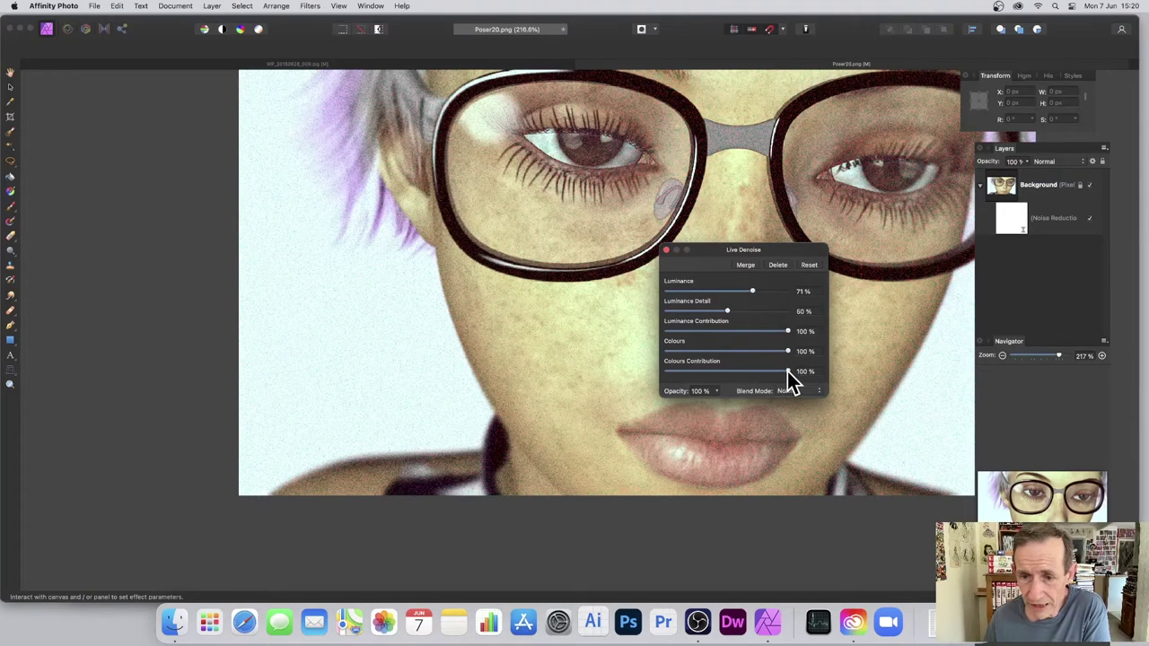
pyautogui.moveTo(694, 309); pyautogui.dragTo(667, 293)
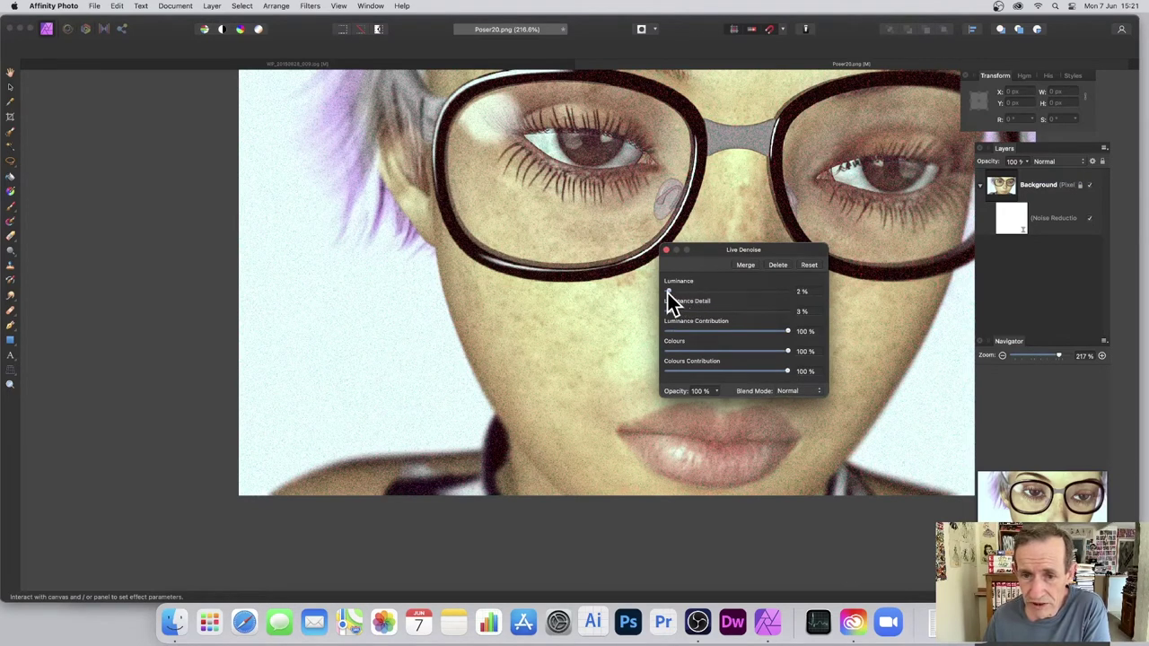
pyautogui.moveTo(736, 334); pyautogui.dragTo(670, 338)
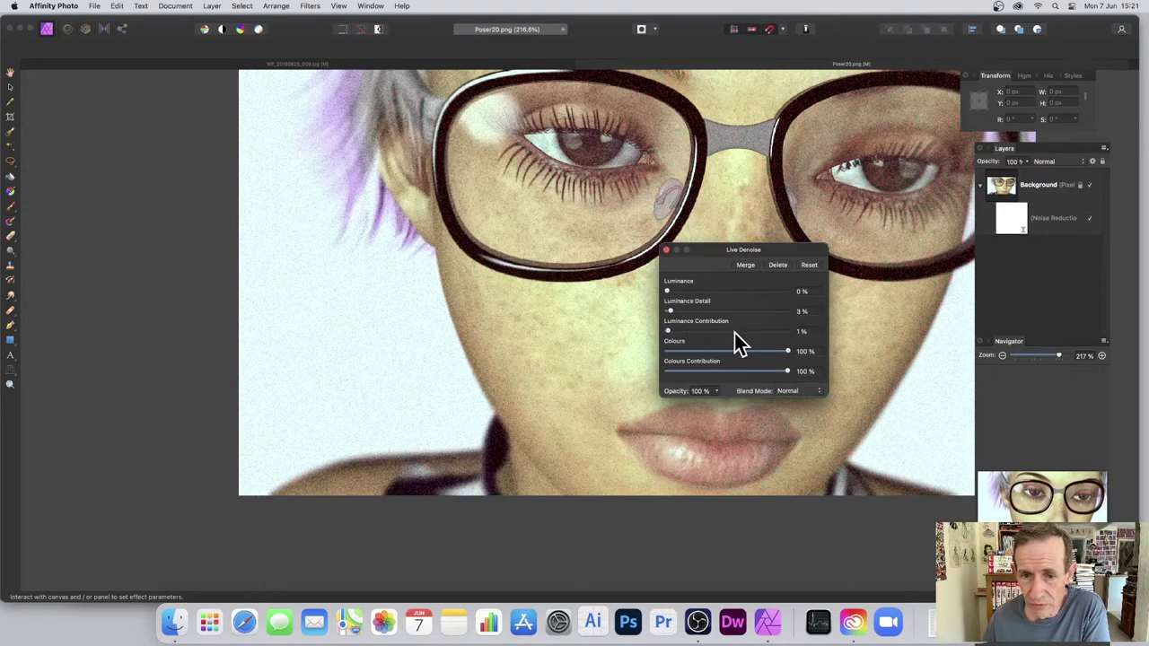
# Lower the Live Denoise filter's opacity
pyautogui.moveTo(694, 253); pyautogui.dragTo(846, 245)
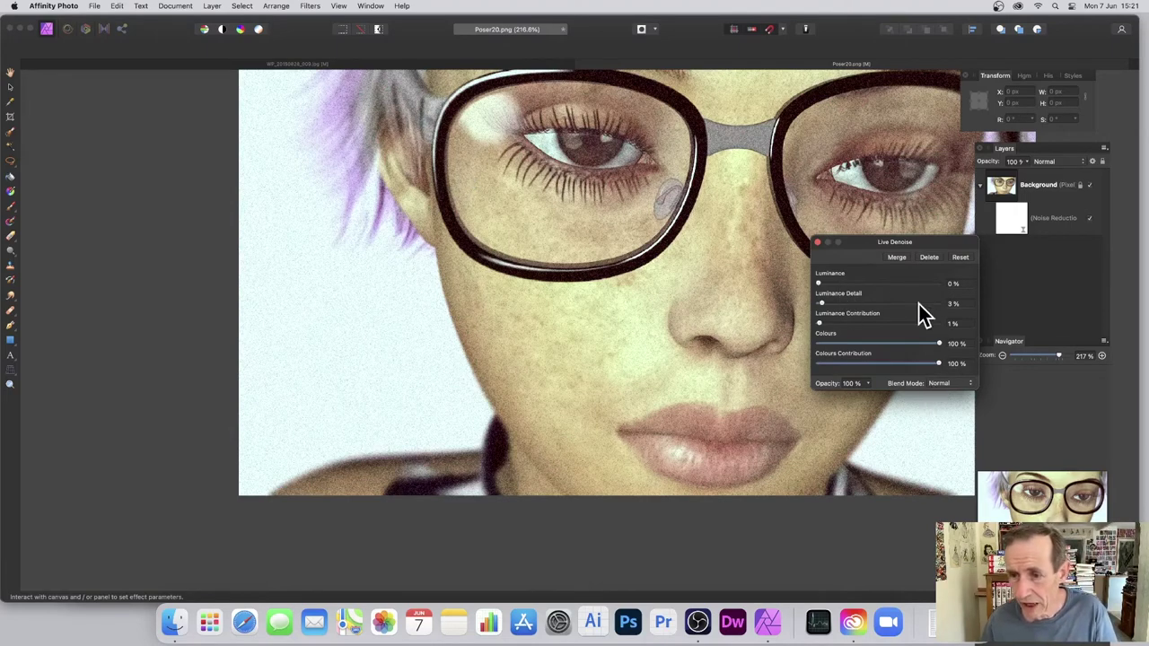
pyautogui.moveTo(850, 241); pyautogui.dragTo(766, 209)
pyautogui.moveTo(780, 350); pyautogui.dragTo(728, 360)
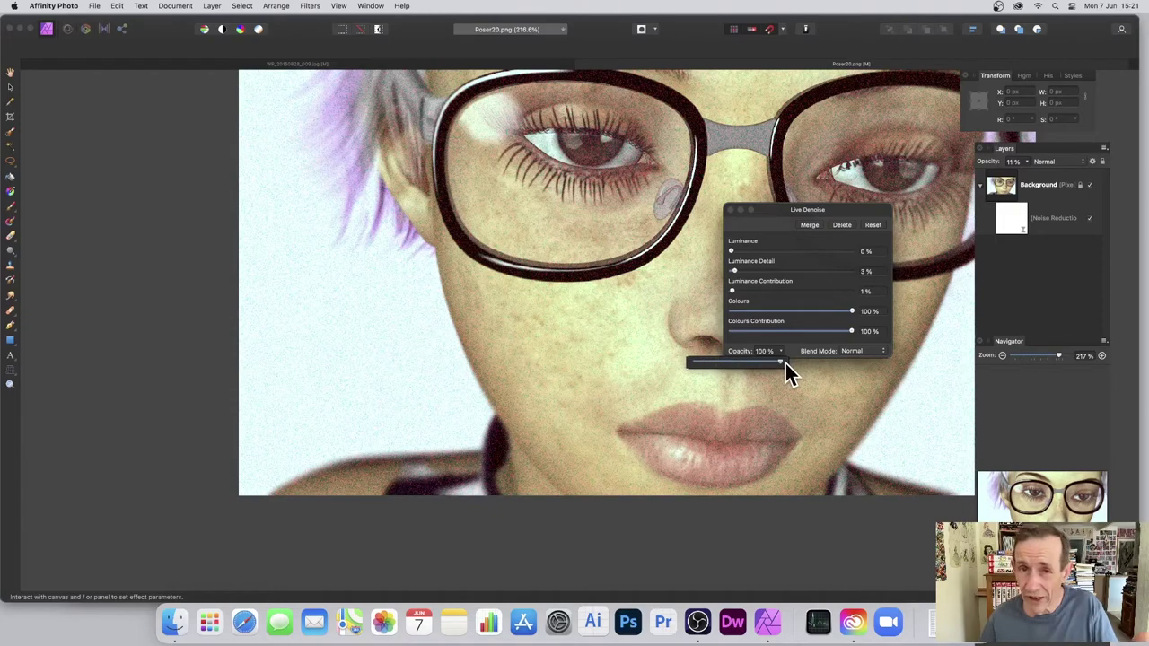
# Try Linear Burn, then settle on Difference as the Live Denoise blend mode
pyautogui.click(868, 350)
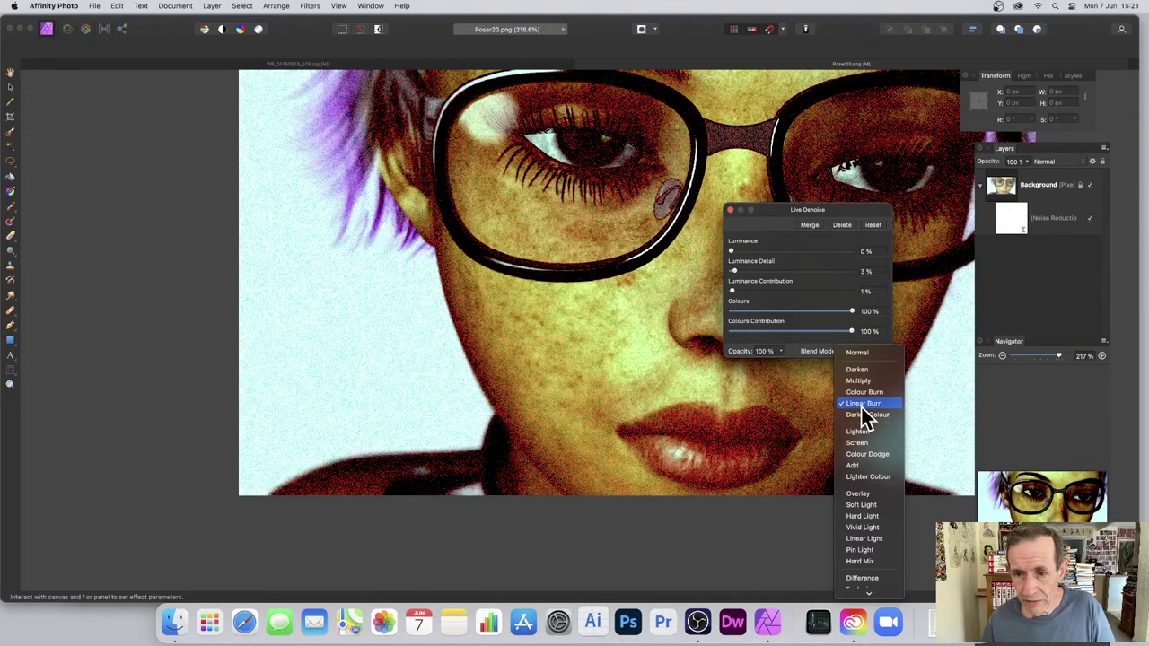
pyautogui.click(862, 408)
pyautogui.moveTo(774, 210); pyautogui.dragTo(864, 203)
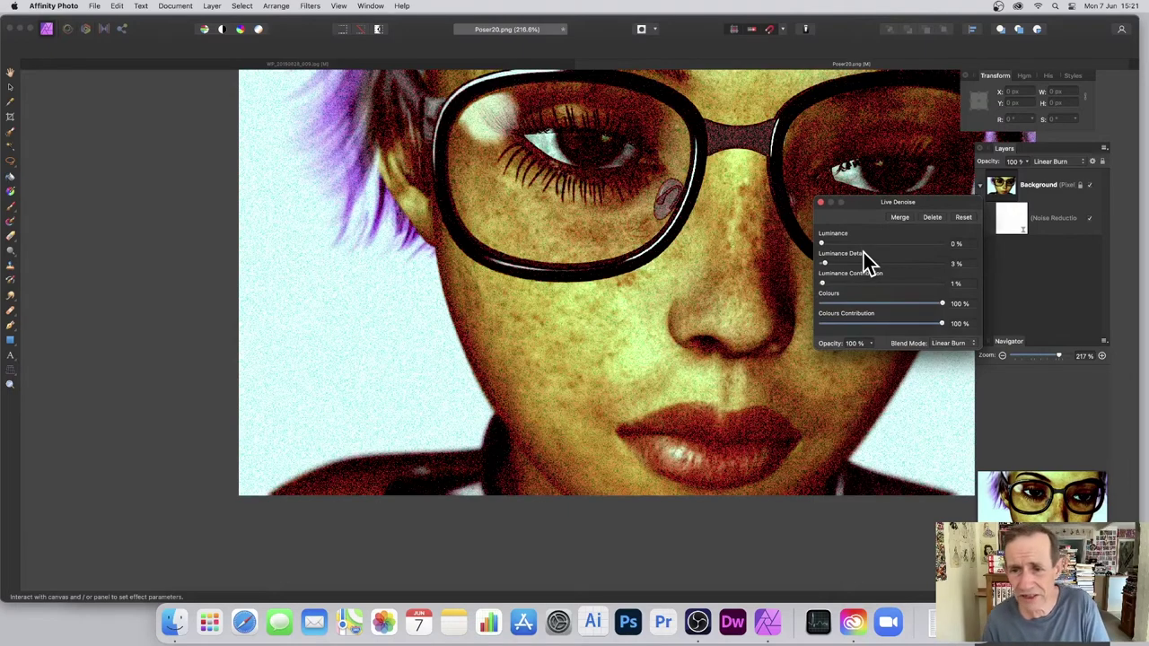
pyautogui.click(940, 342)
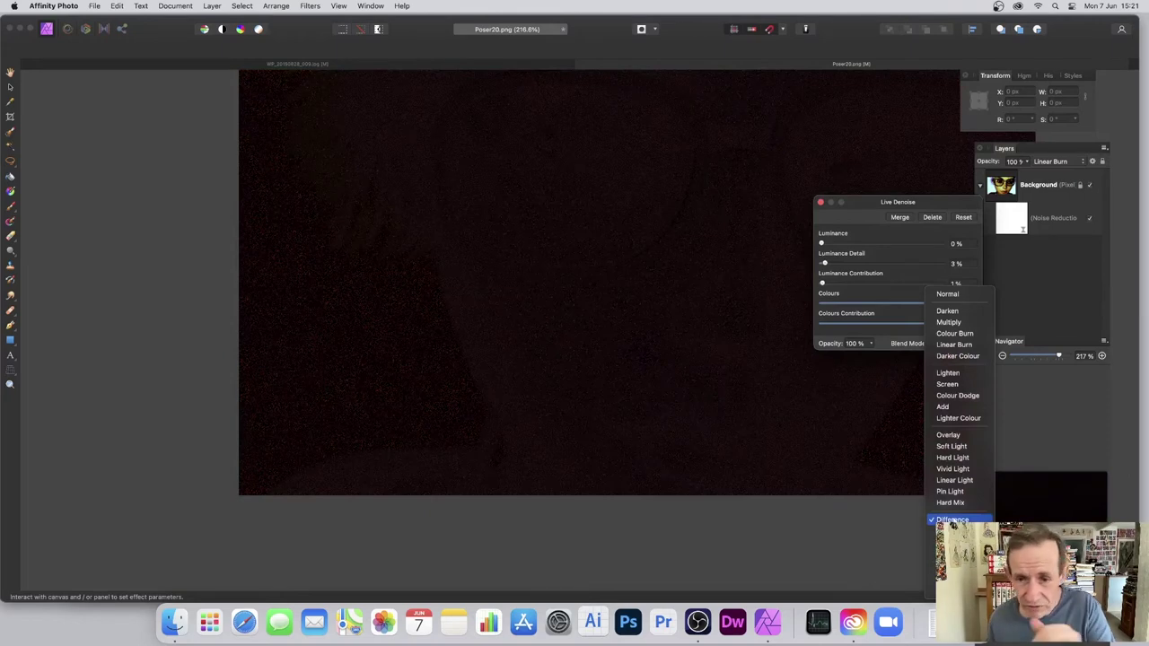
pyautogui.click(952, 521)
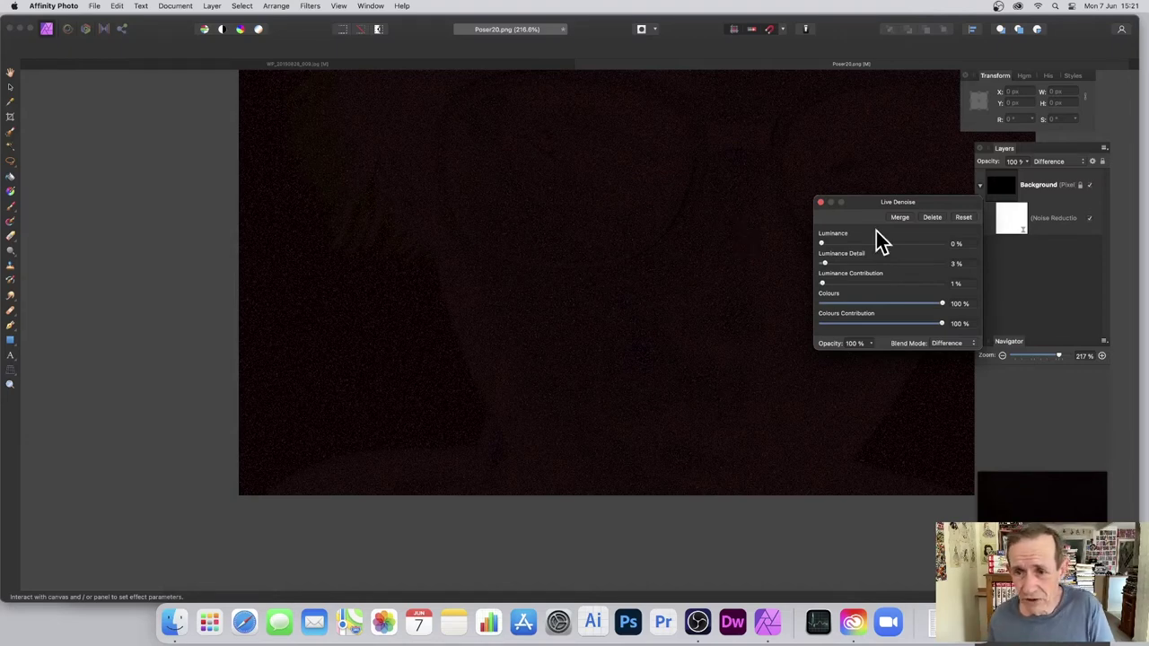
# Set Live Denoise to Luminance 9%, Detail 10%, Contribution 4%, Colours 86%, Colours Contribution 99%
pyautogui.moveTo(870, 242); pyautogui.dragTo(929, 284)
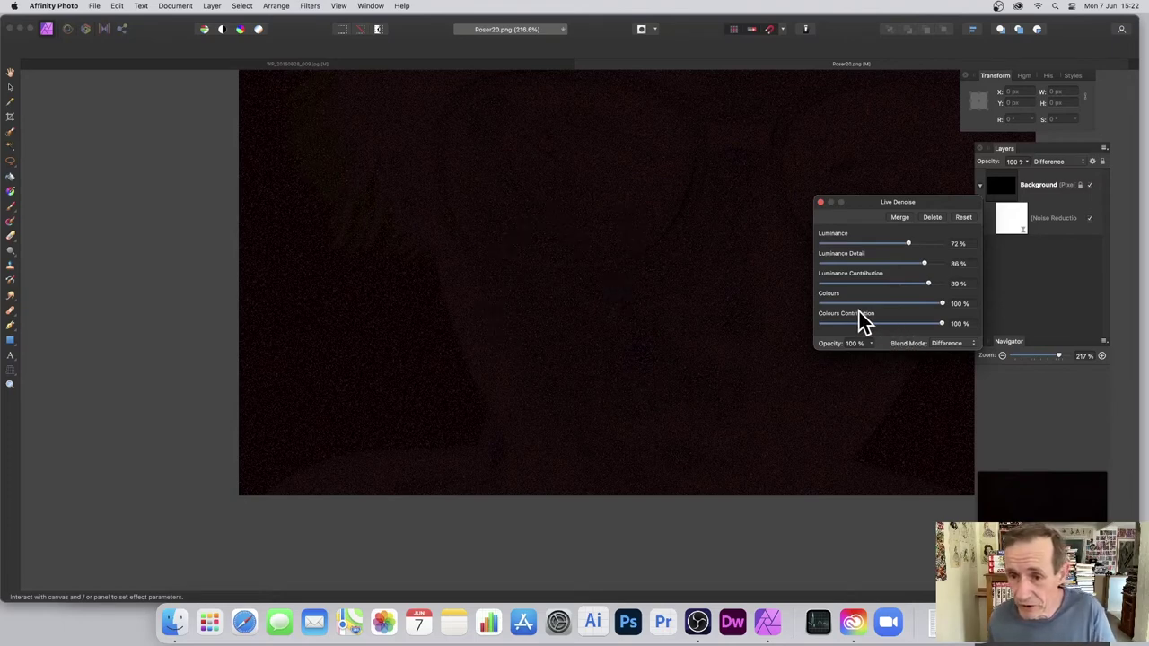
pyautogui.click(827, 304)
pyautogui.click(828, 324)
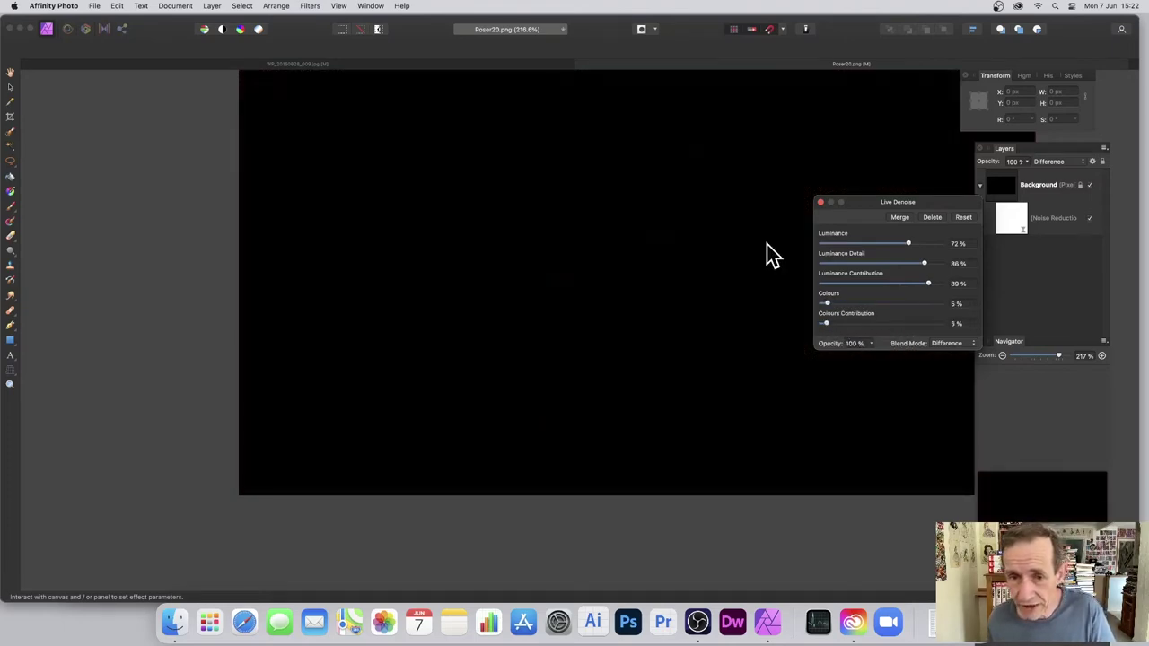
pyautogui.click(939, 263)
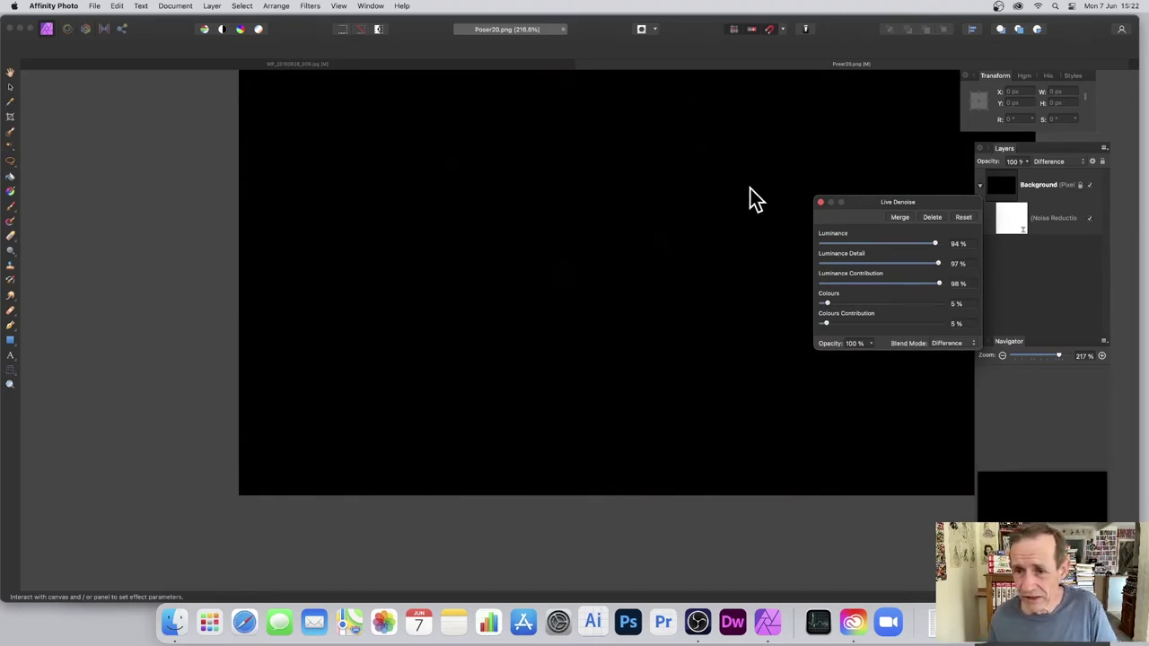
pyautogui.moveTo(860, 262); pyautogui.dragTo(938, 321)
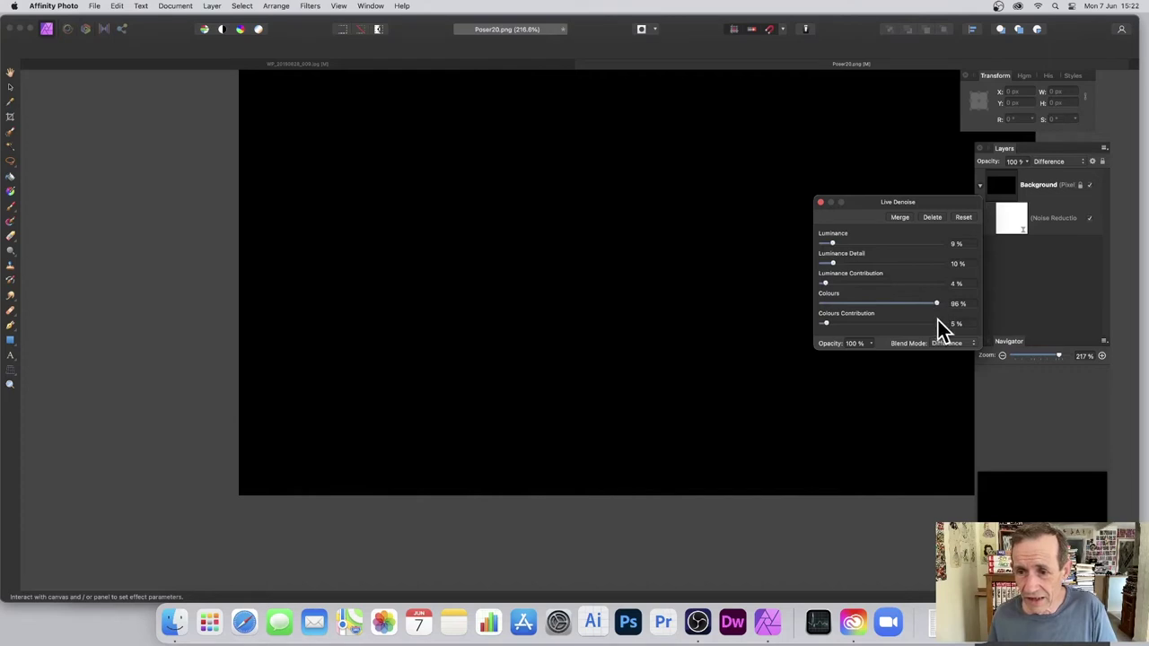
pyautogui.click(941, 324)
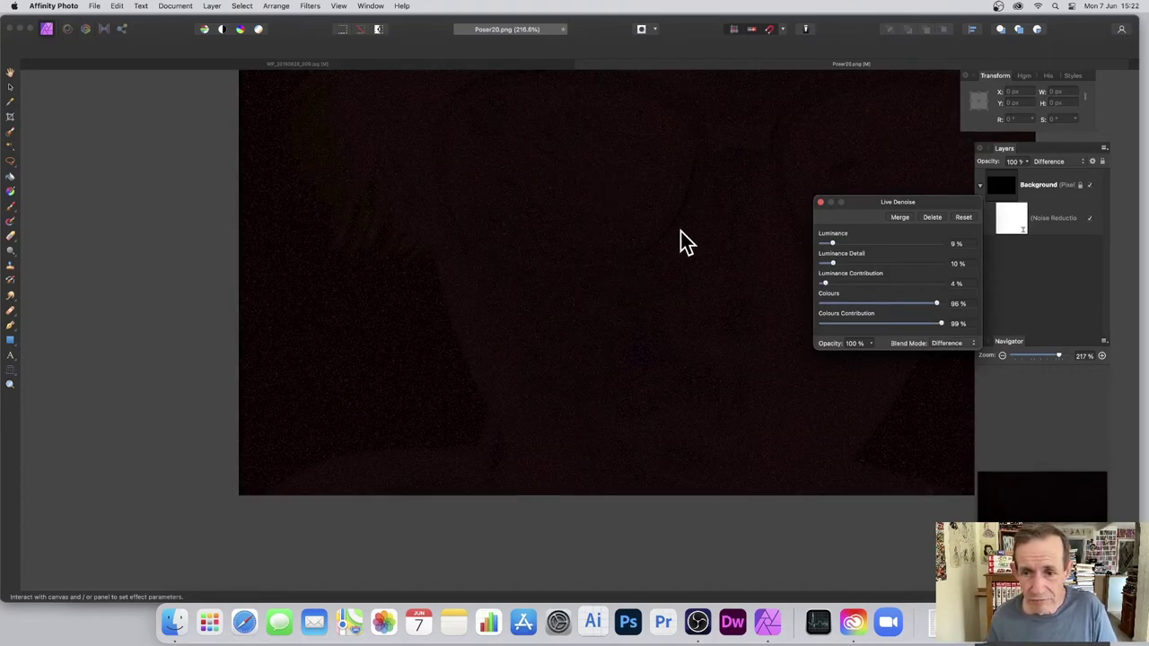
pyautogui.click(952, 344)
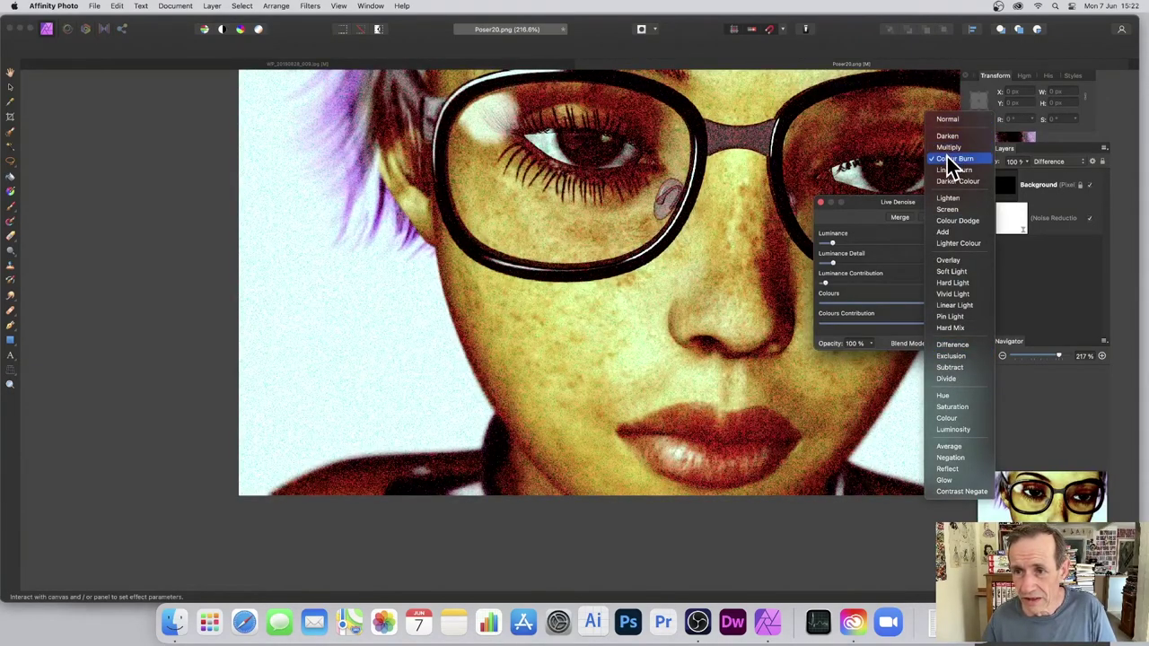
# Switch Live Denoise to Linear Burn, Merge Visible into a new Pixel layer, and hide Noise Reduction
pyautogui.click(954, 171)
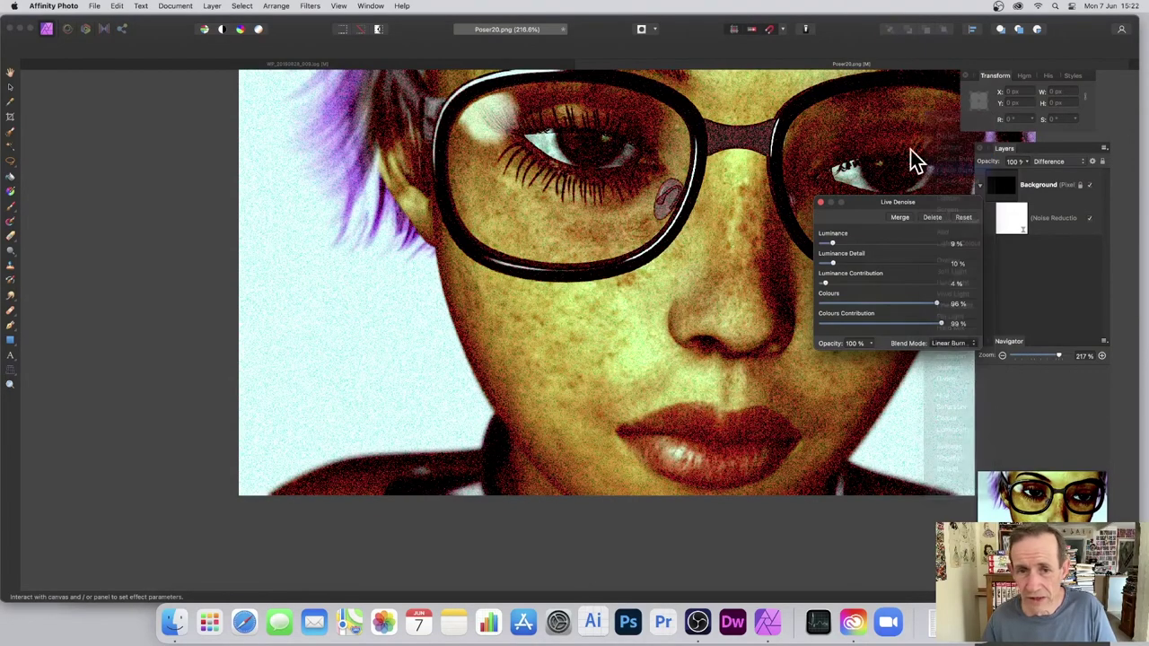
pyautogui.click(822, 204)
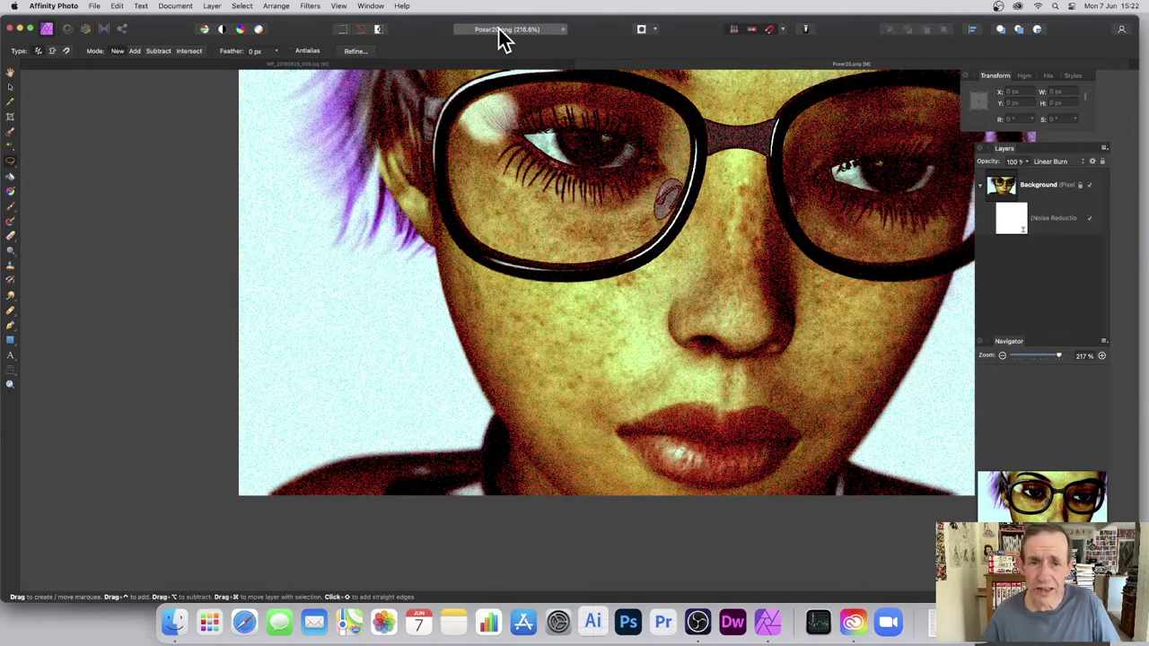
pyautogui.click(216, 7)
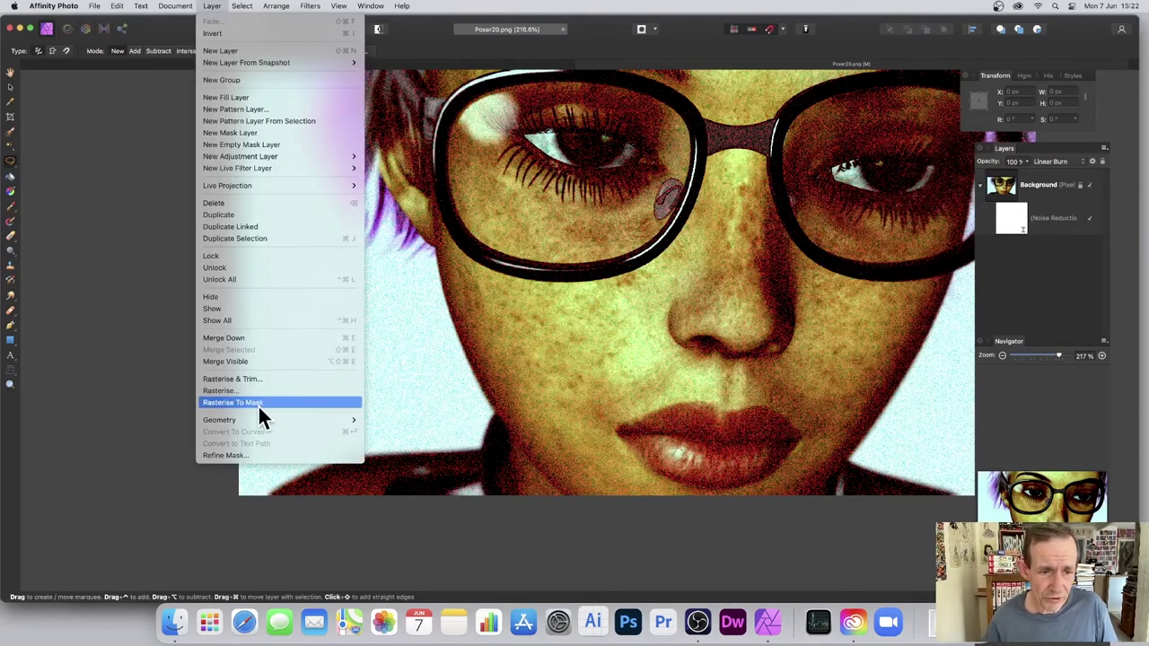
pyautogui.click(249, 360)
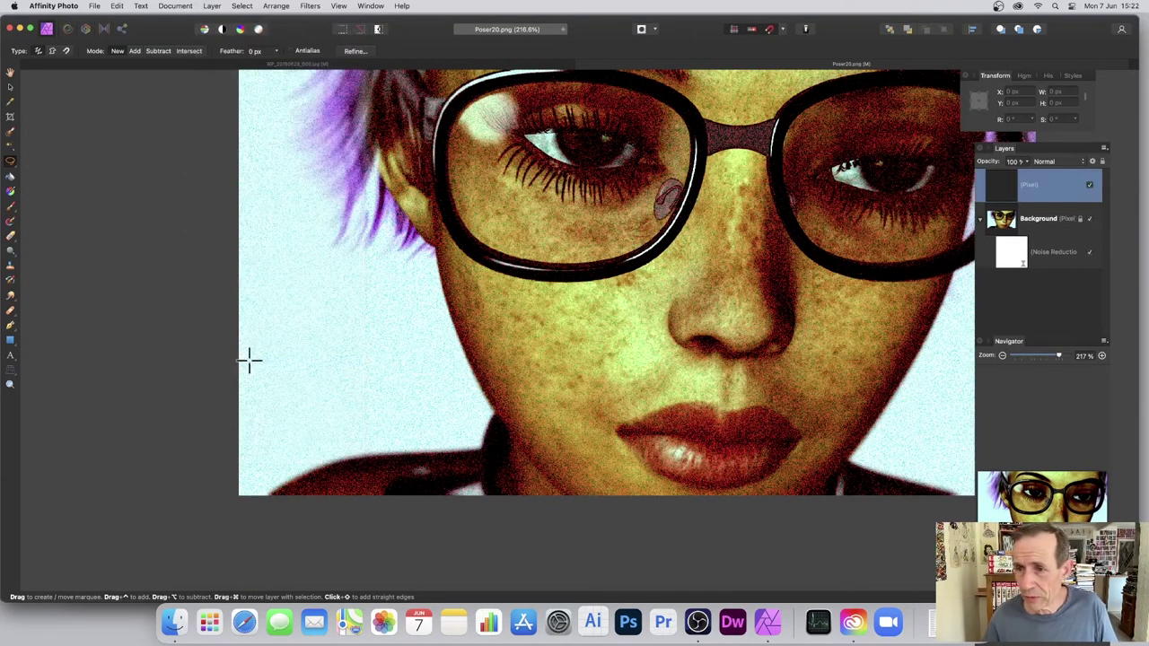
pyautogui.click(1089, 252)
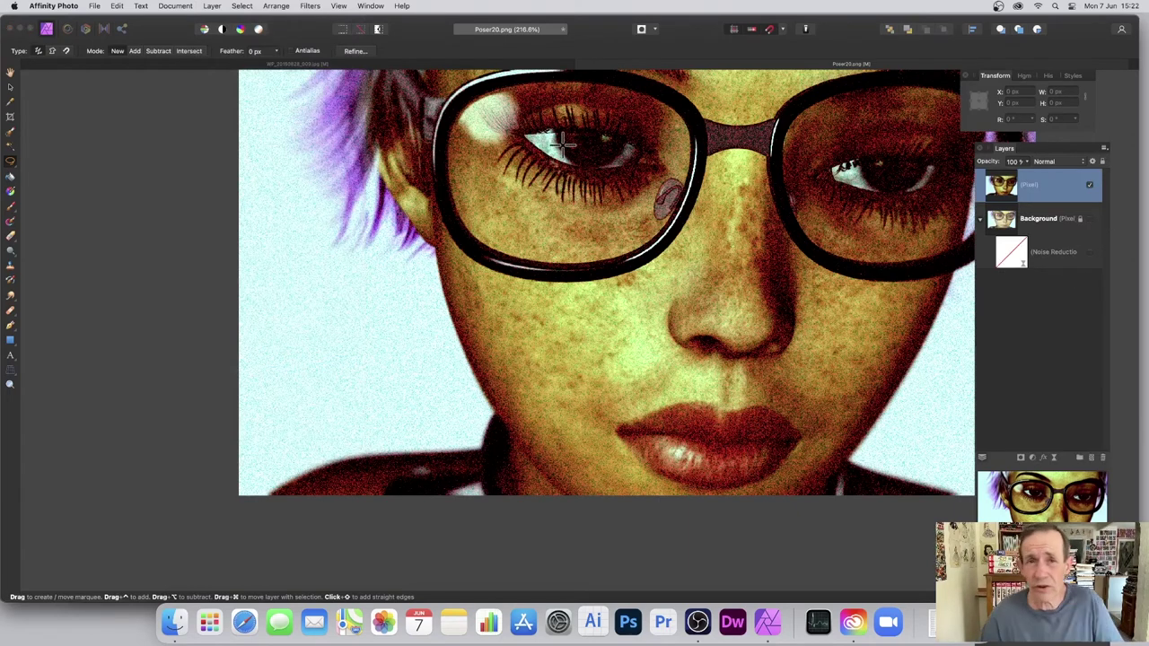
# Denoise the merged Pixel layer at Luminance 79%, Detail 76%, Contribution 87% with reduced Colours
pyautogui.click(308, 7)
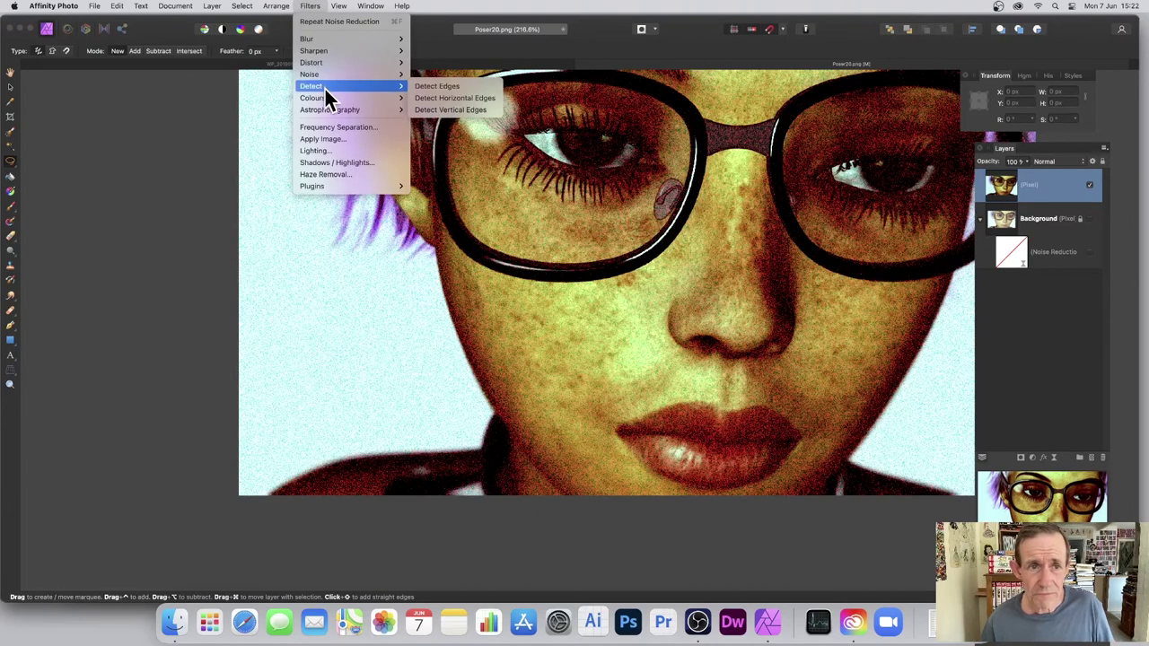
pyautogui.moveTo(328, 74)
pyautogui.click(457, 74)
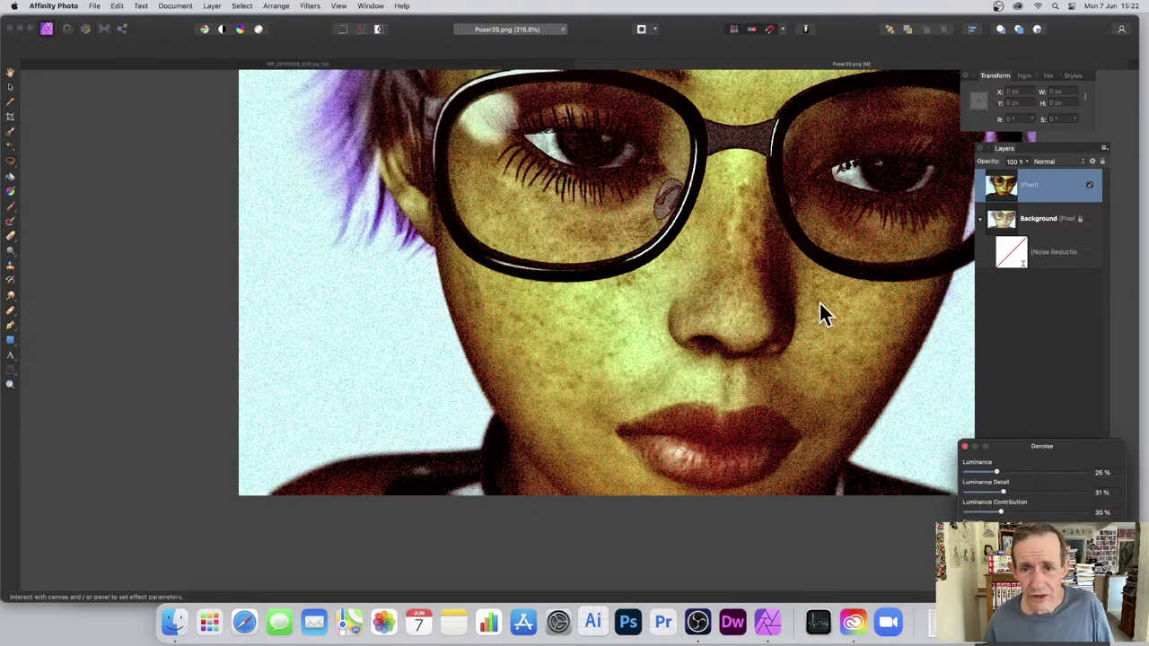
pyautogui.moveTo(1011, 452); pyautogui.dragTo(820, 295)
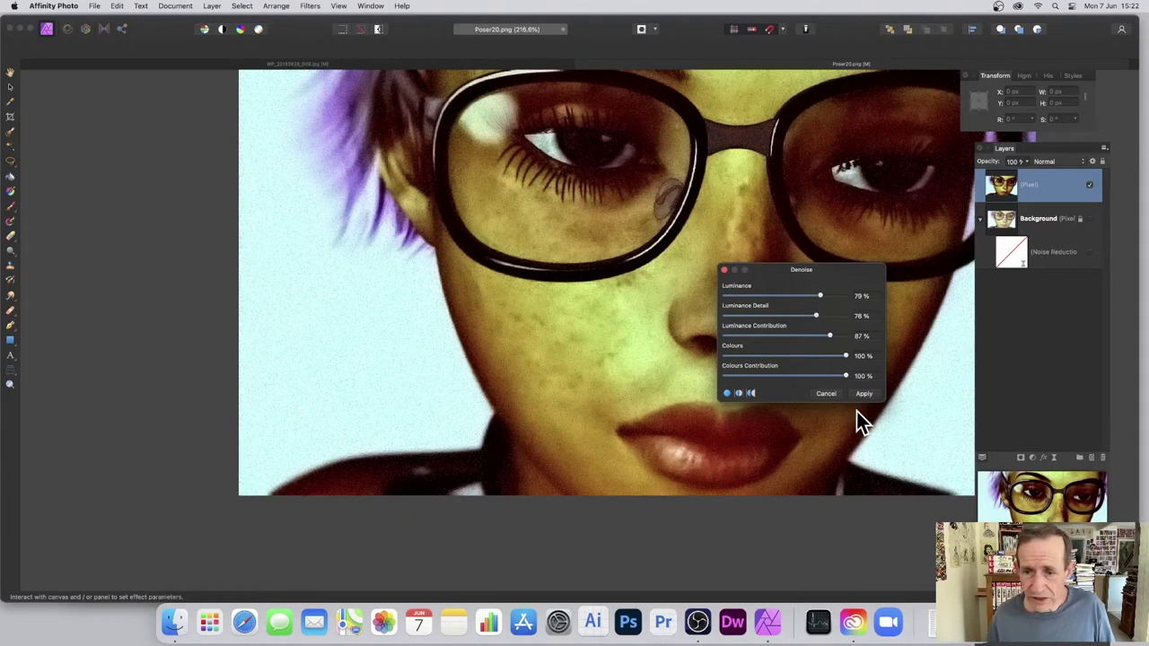
pyautogui.moveTo(846, 355); pyautogui.dragTo(817, 357)
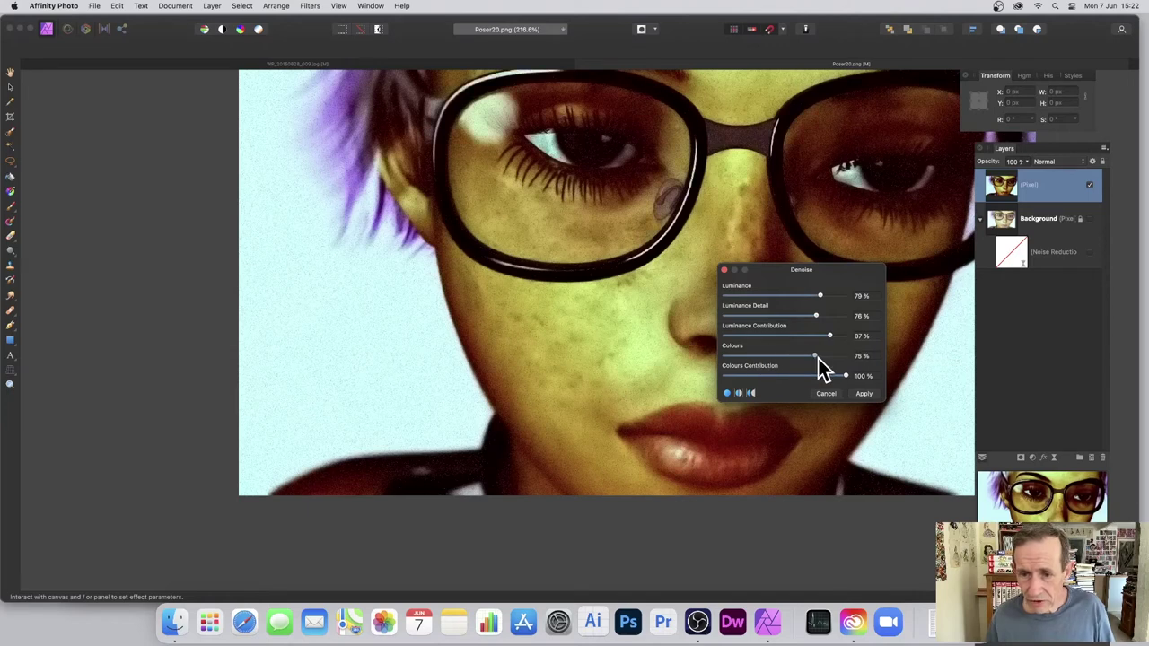
pyautogui.click(864, 395)
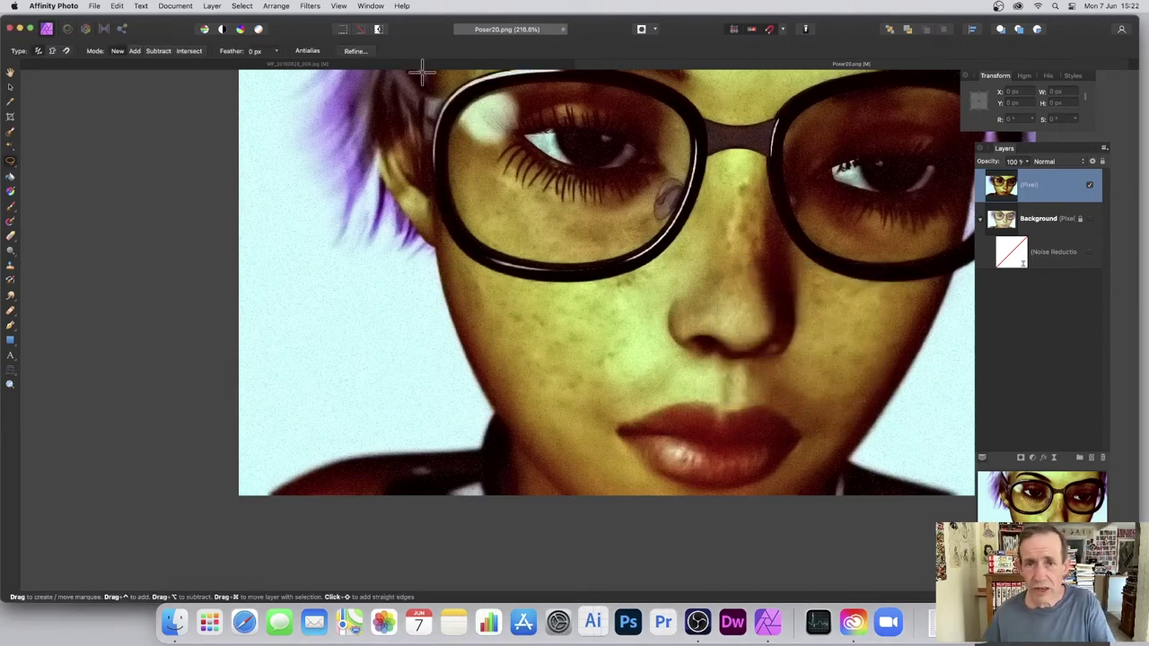
# Apply another Repeat Noise Reduction pass to the portrait from the Filters menu
pyautogui.click(310, 6)
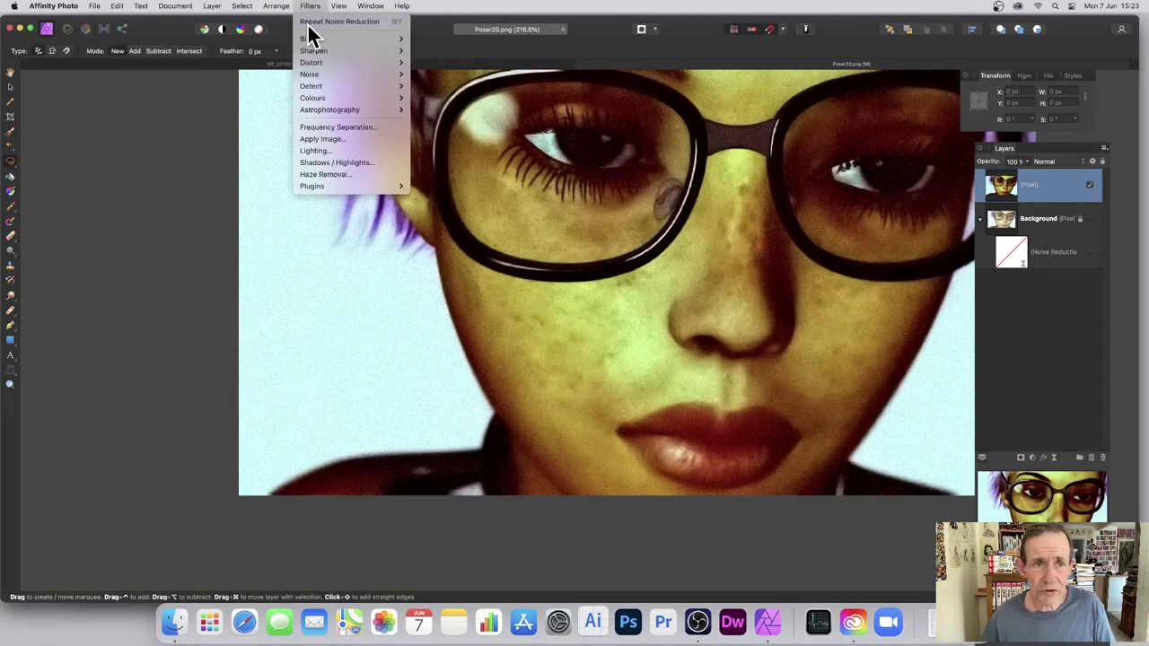
pyautogui.click(310, 6)
pyautogui.click(310, 6)
pyautogui.click(310, 6)
pyautogui.click(310, 6)
pyautogui.click(311, 8)
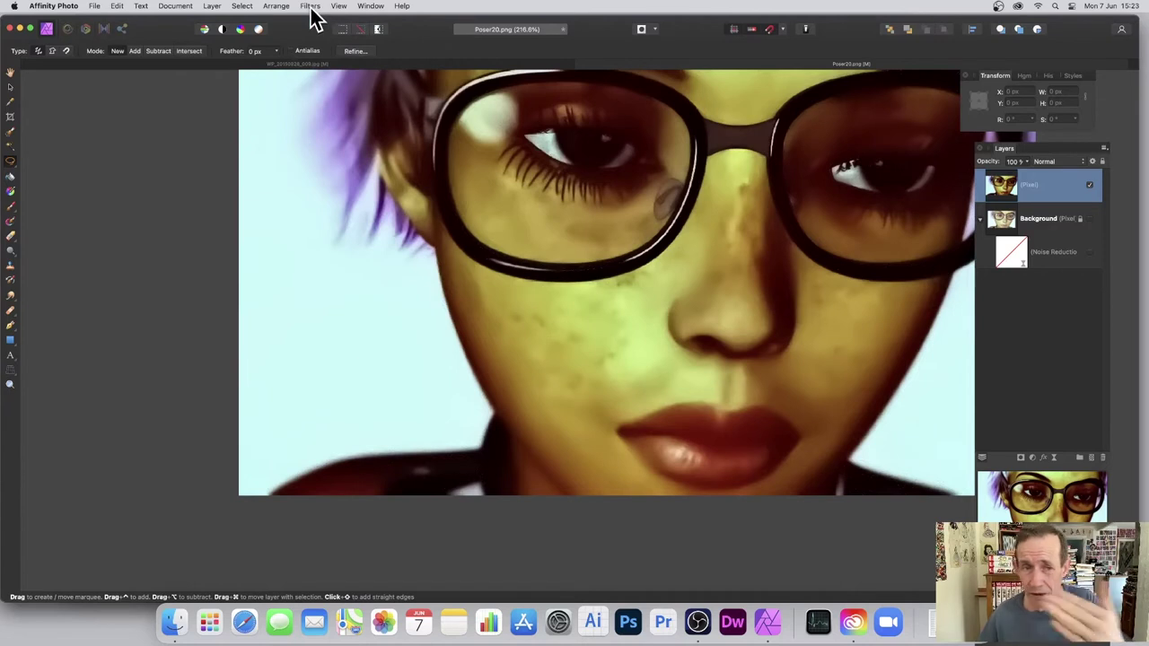
pyautogui.click(305, 9)
pyautogui.click(307, 9)
pyautogui.click(309, 8)
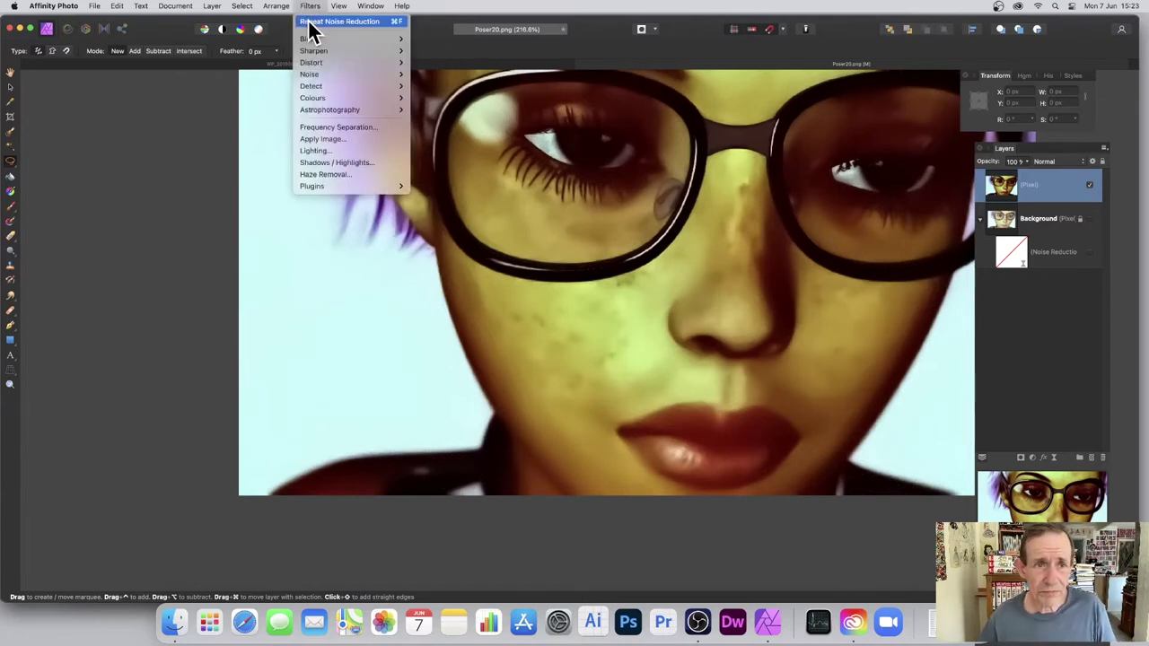
pyautogui.click(314, 27)
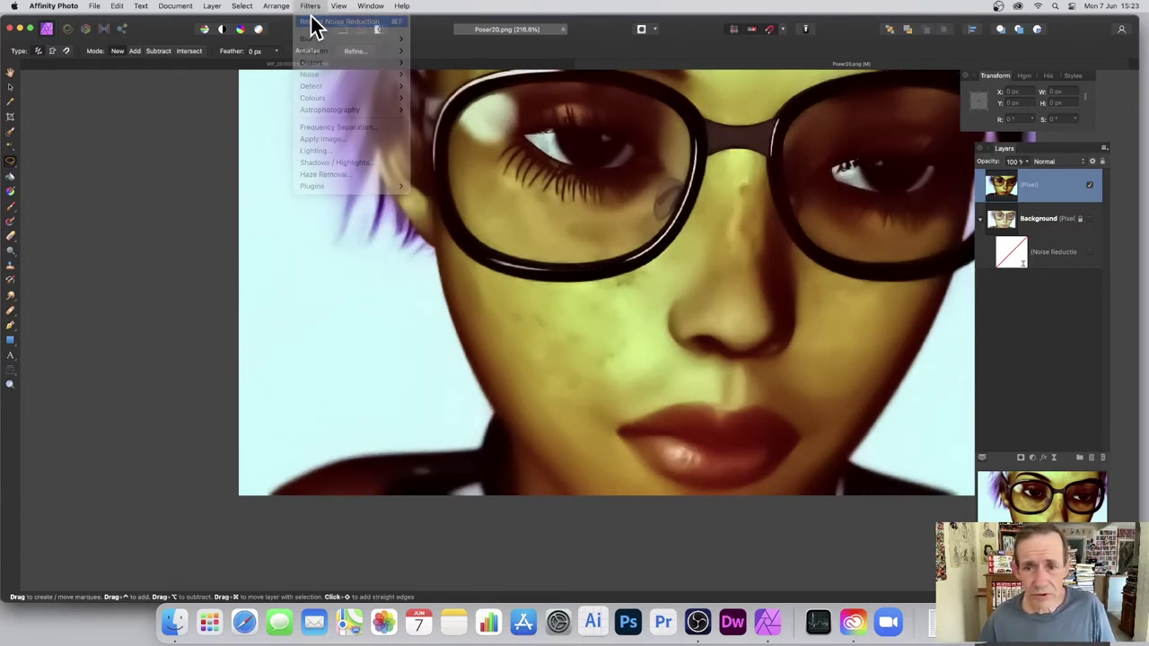
# Run four more Repeat Noise Reduction passes, then switch to the brick-wall photo document
pyautogui.click(308, 8)
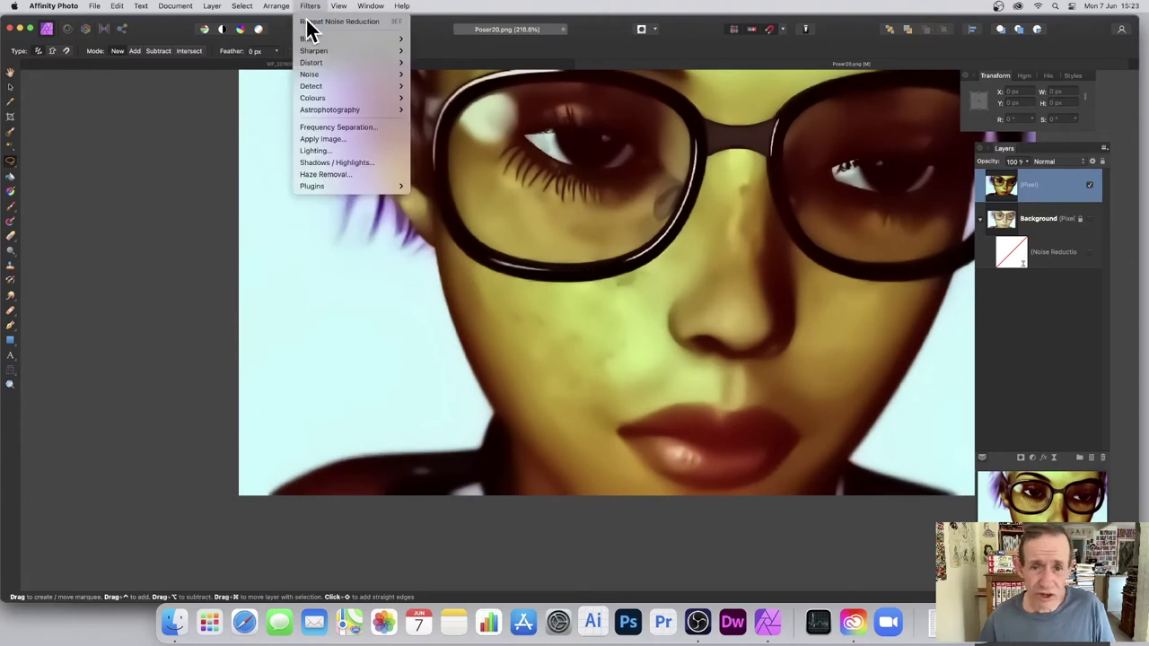
pyautogui.click(309, 23)
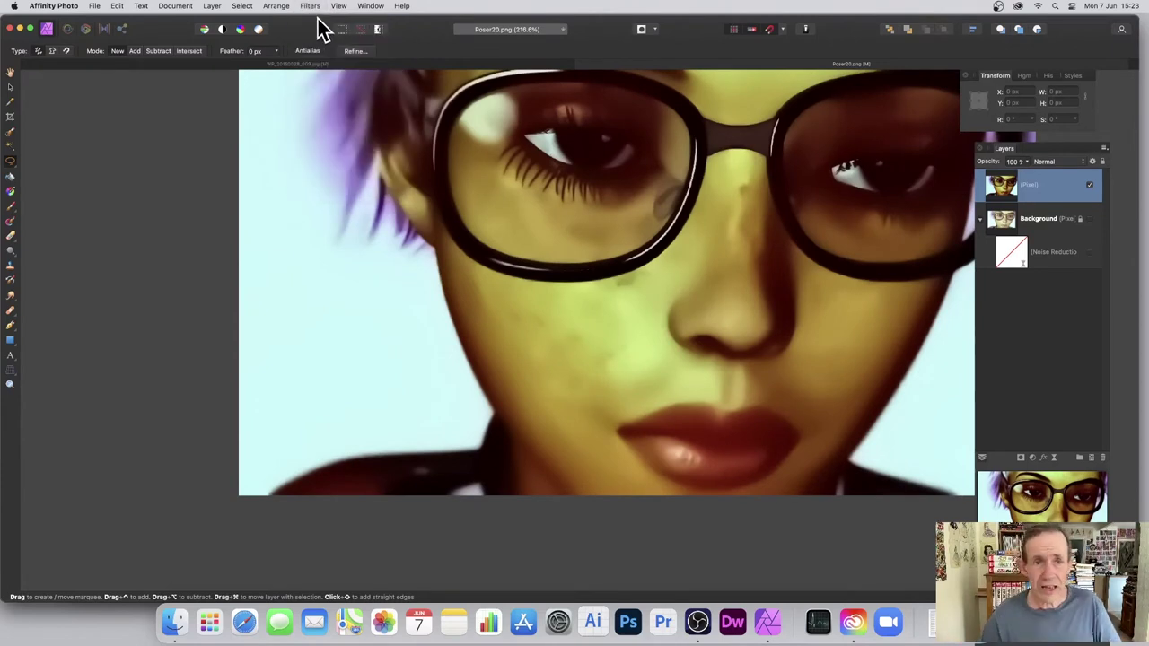
pyautogui.click(319, 7)
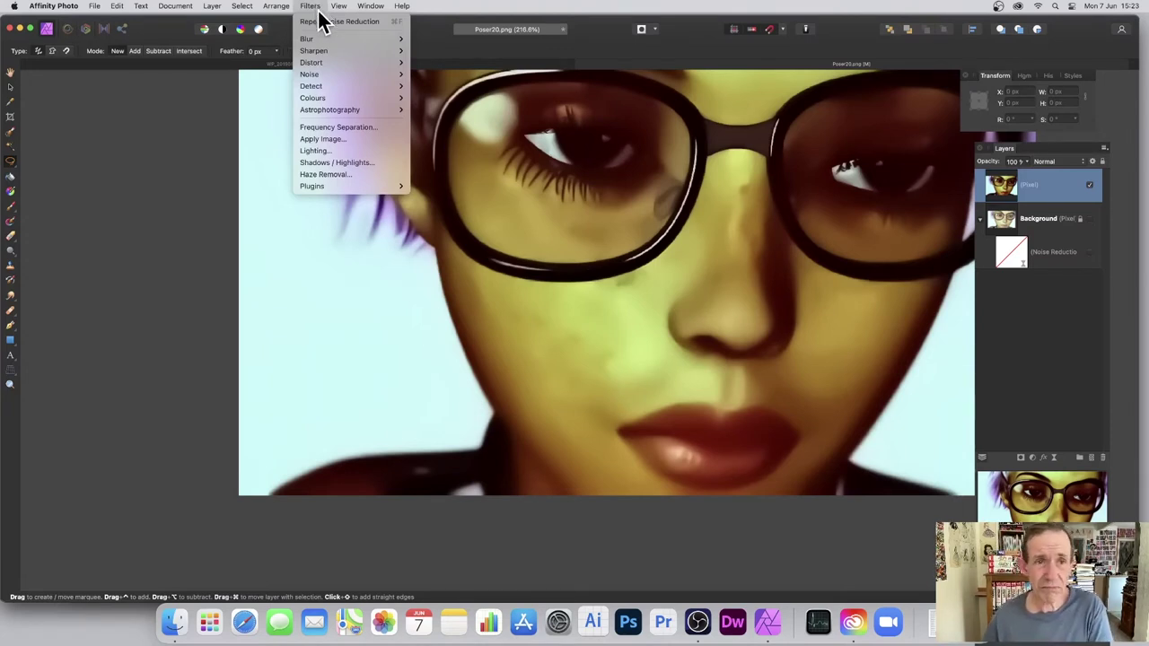
pyautogui.click(315, 21)
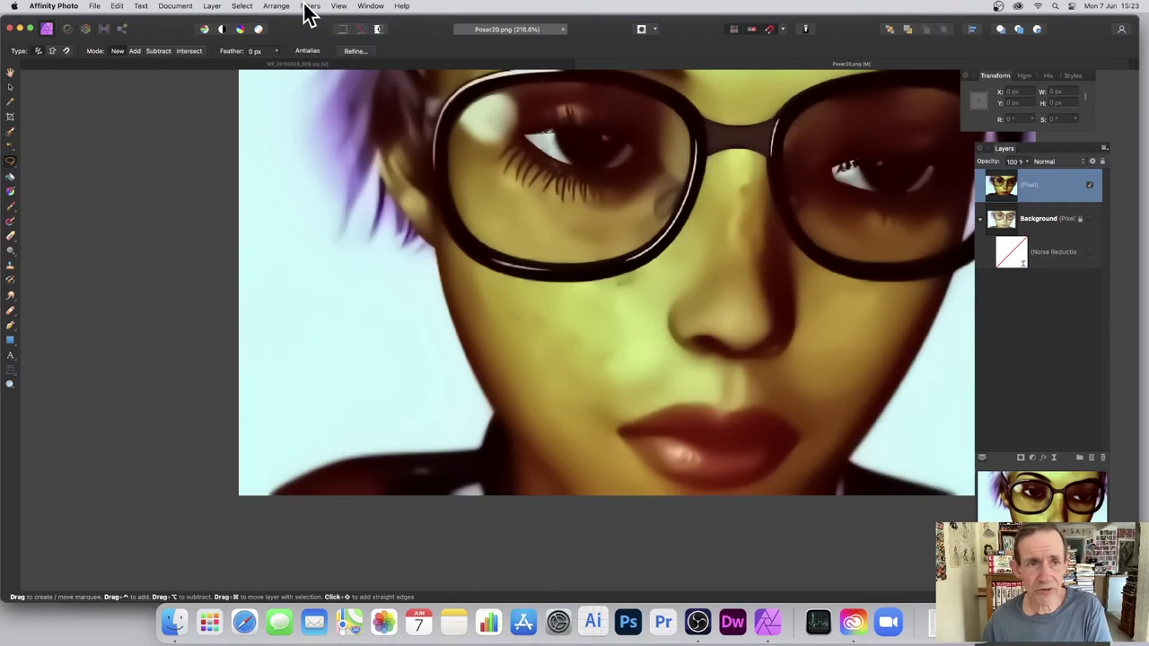
pyautogui.click(308, 11)
pyautogui.click(314, 22)
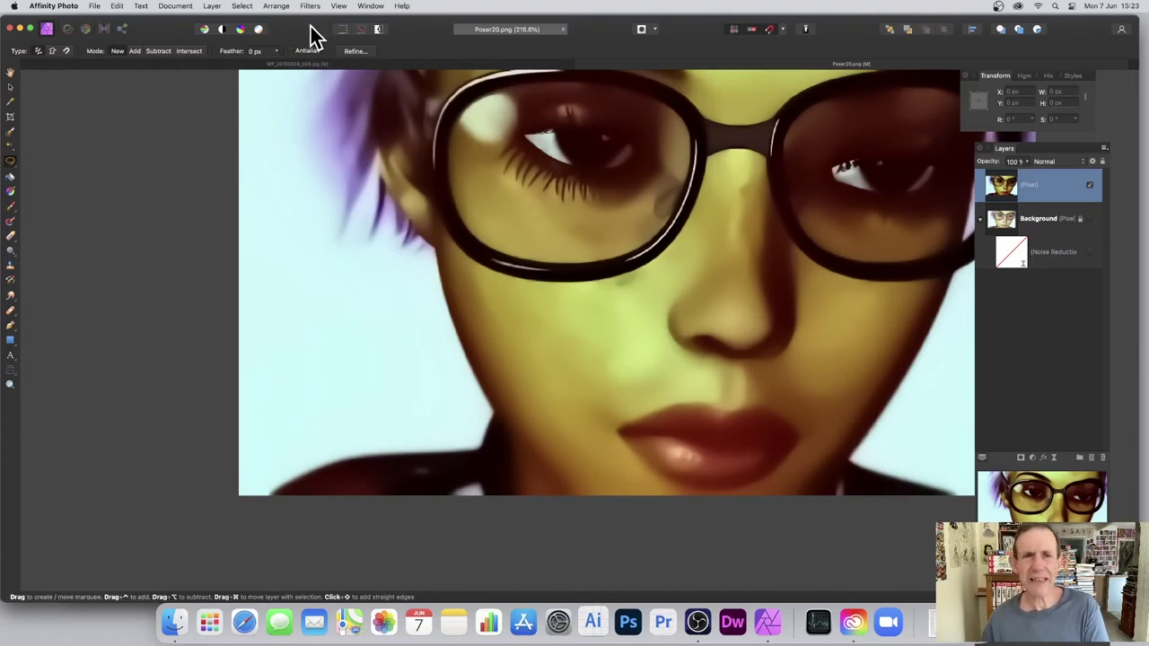
pyautogui.click(306, 7)
pyautogui.click(309, 8)
pyautogui.click(314, 27)
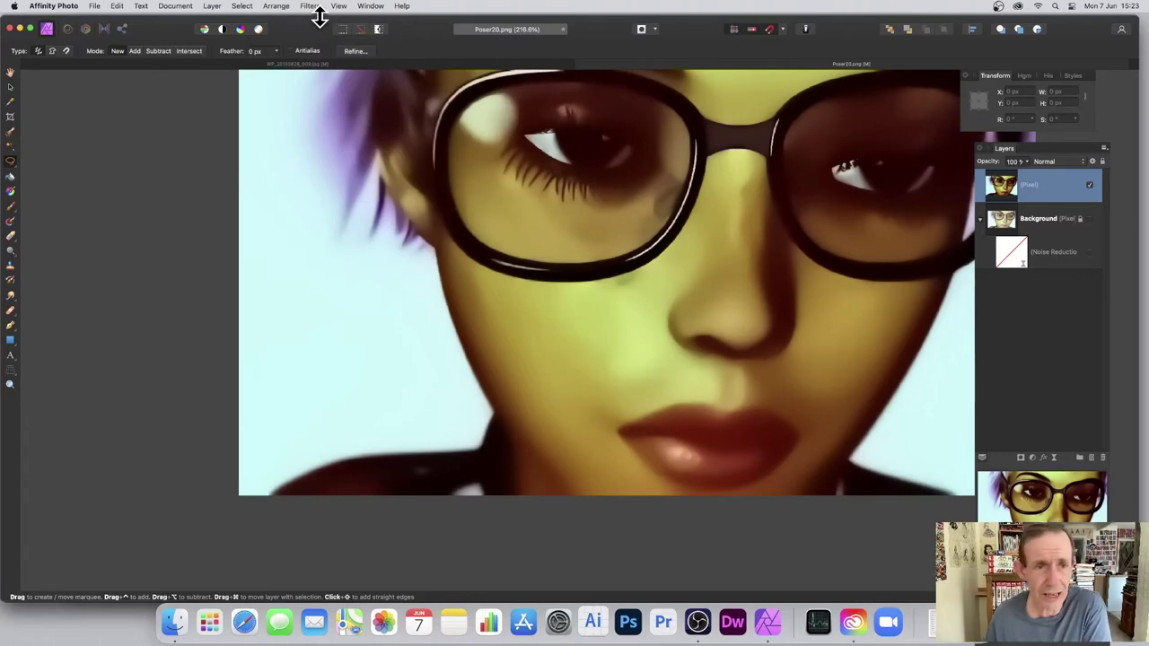
pyautogui.click(279, 64)
pyautogui.press('z')
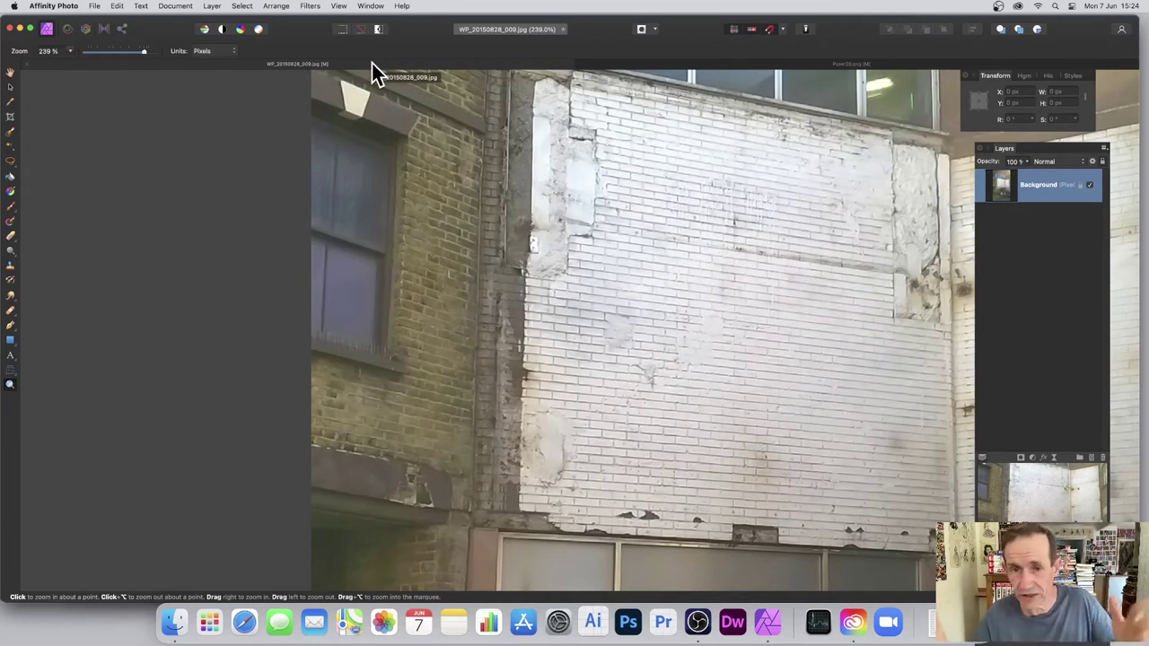
pyautogui.click(776, 63)
pyautogui.click(310, 5)
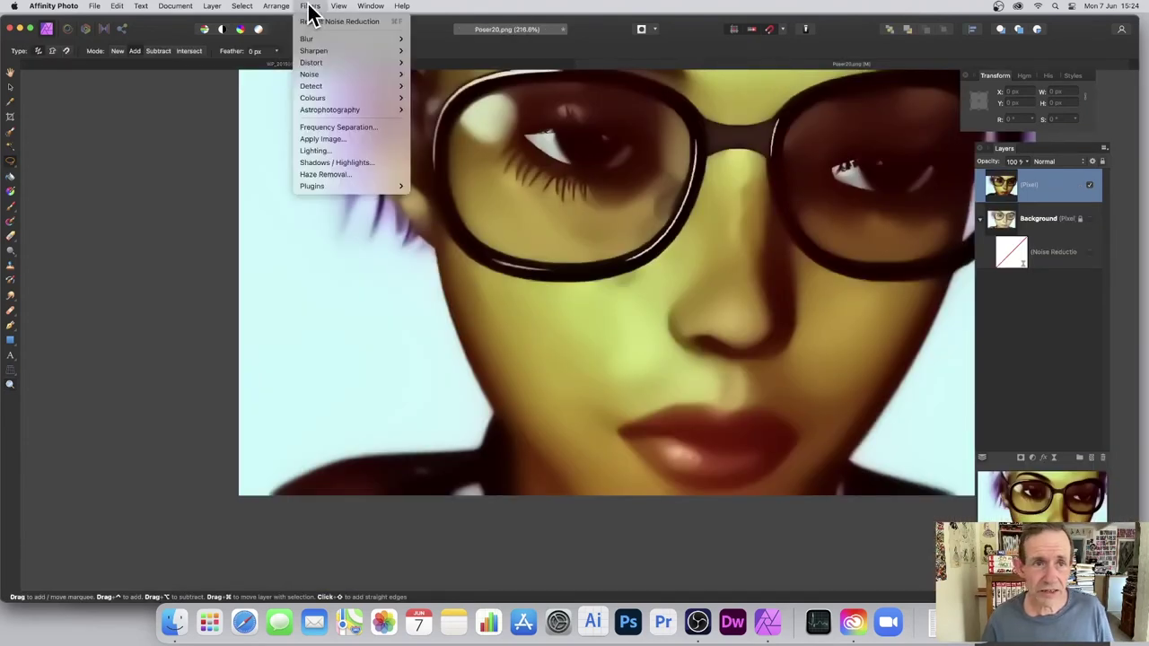
pyautogui.click(311, 8)
pyautogui.click(311, 7)
pyautogui.click(311, 8)
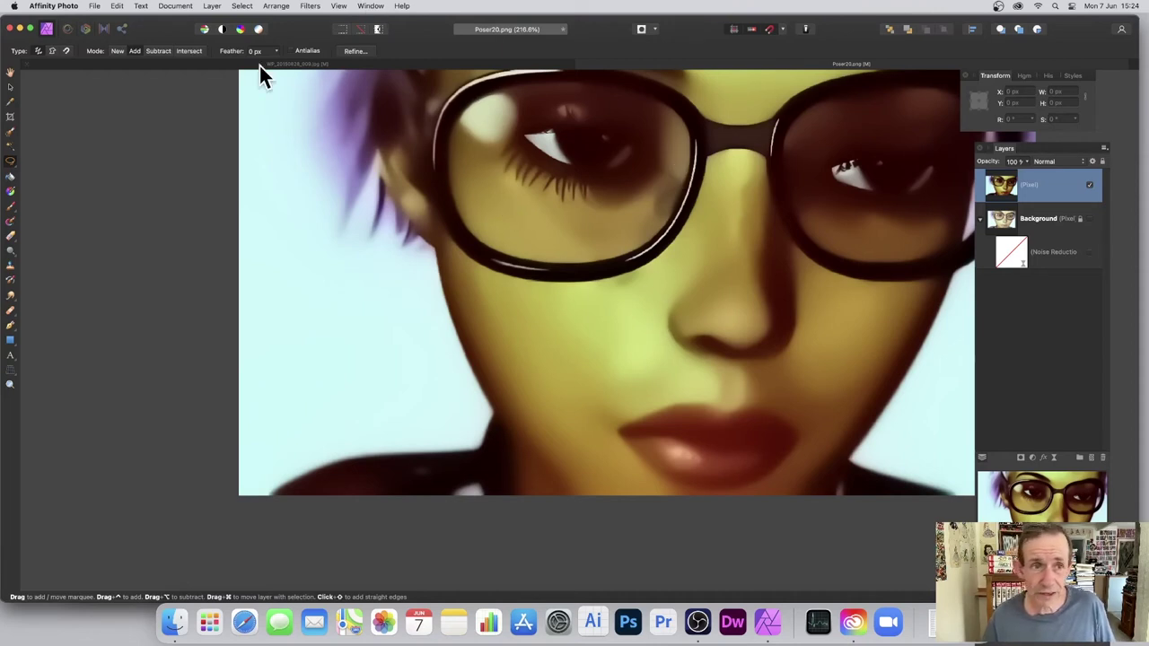
pyautogui.click(338, 7)
# Show the Macro panel and start recording a new macro
pyautogui.moveTo(347, 249)
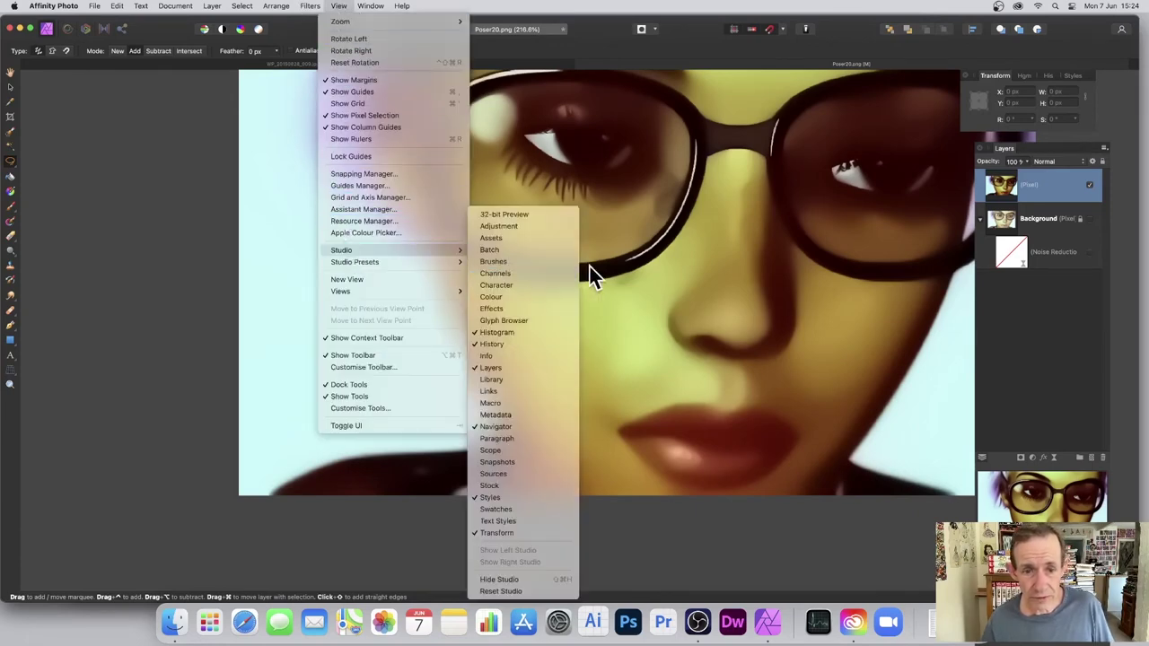
pyautogui.click(519, 403)
pyautogui.moveTo(733, 113); pyautogui.dragTo(828, 114)
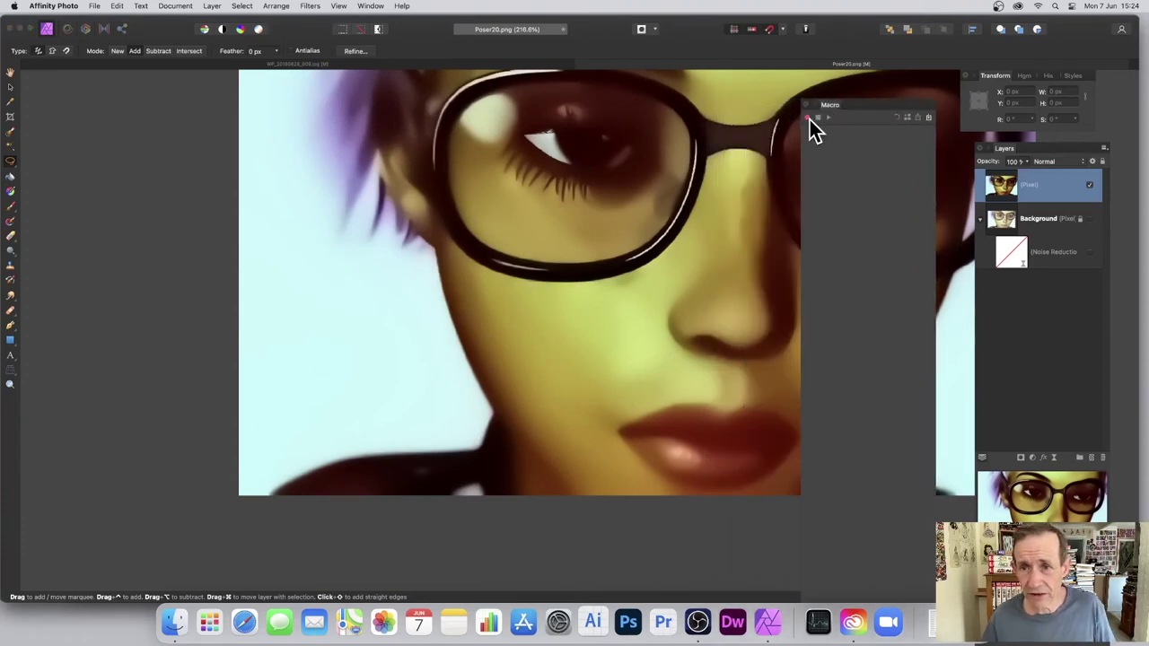
# Apply Denoise with Luminance 99%, Detail 82%, Colours 10% and Colours Contribution 3%
pyautogui.click(310, 7)
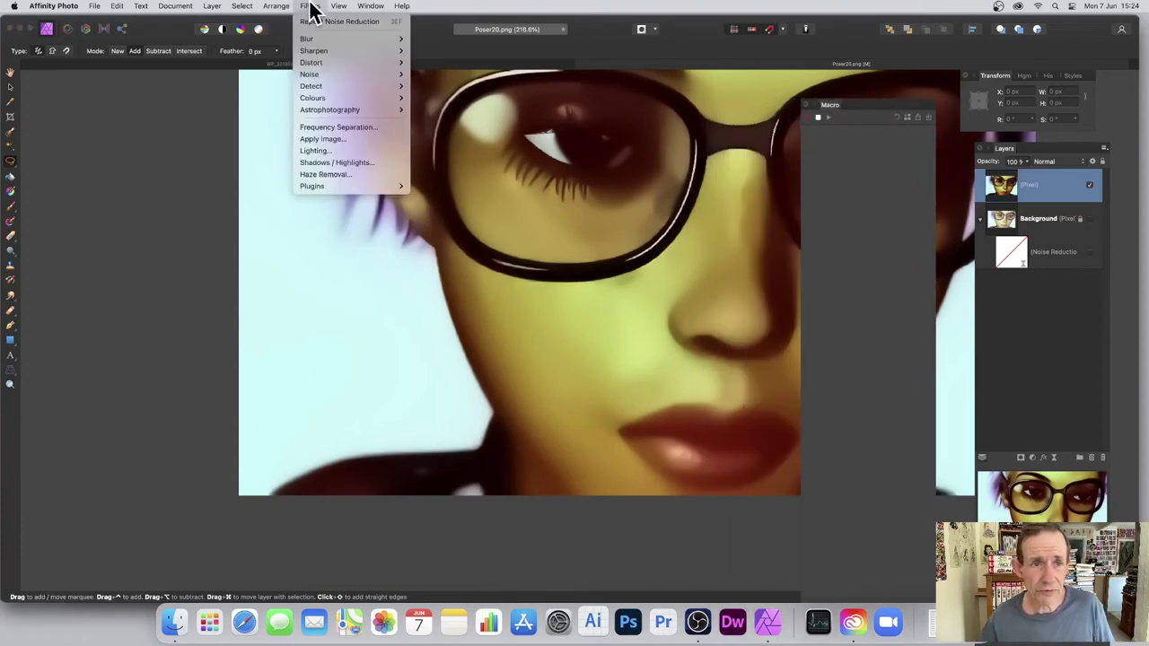
pyautogui.moveTo(321, 75)
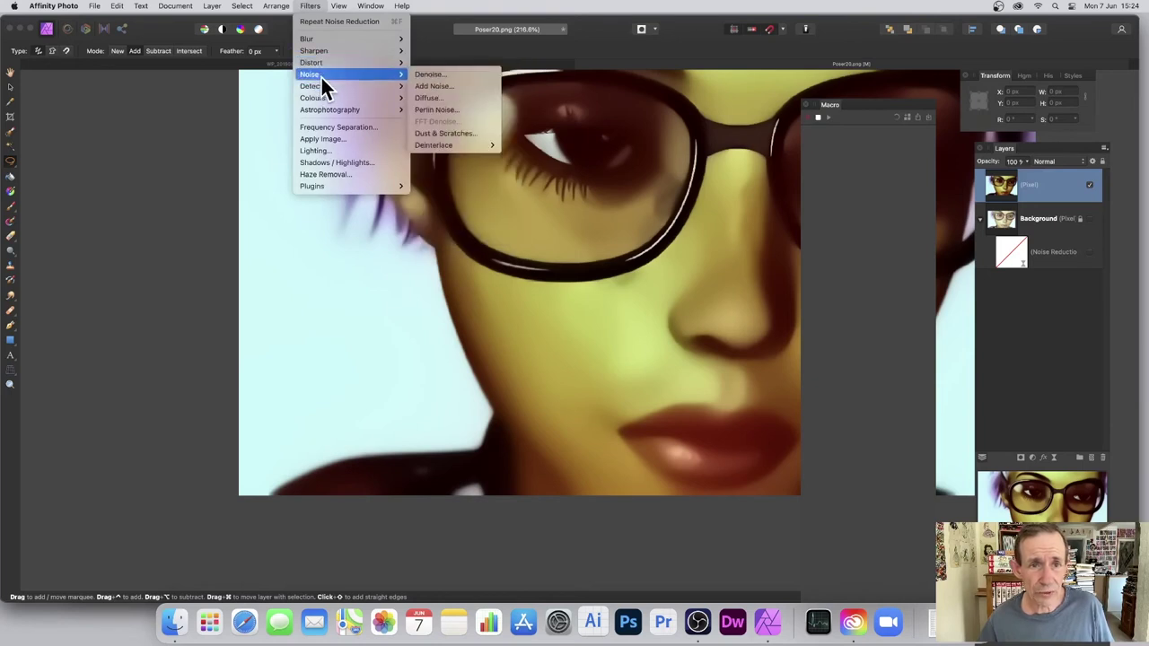
pyautogui.click(448, 75)
pyautogui.moveTo(1020, 468); pyautogui.dragTo(738, 415)
pyautogui.click(760, 395)
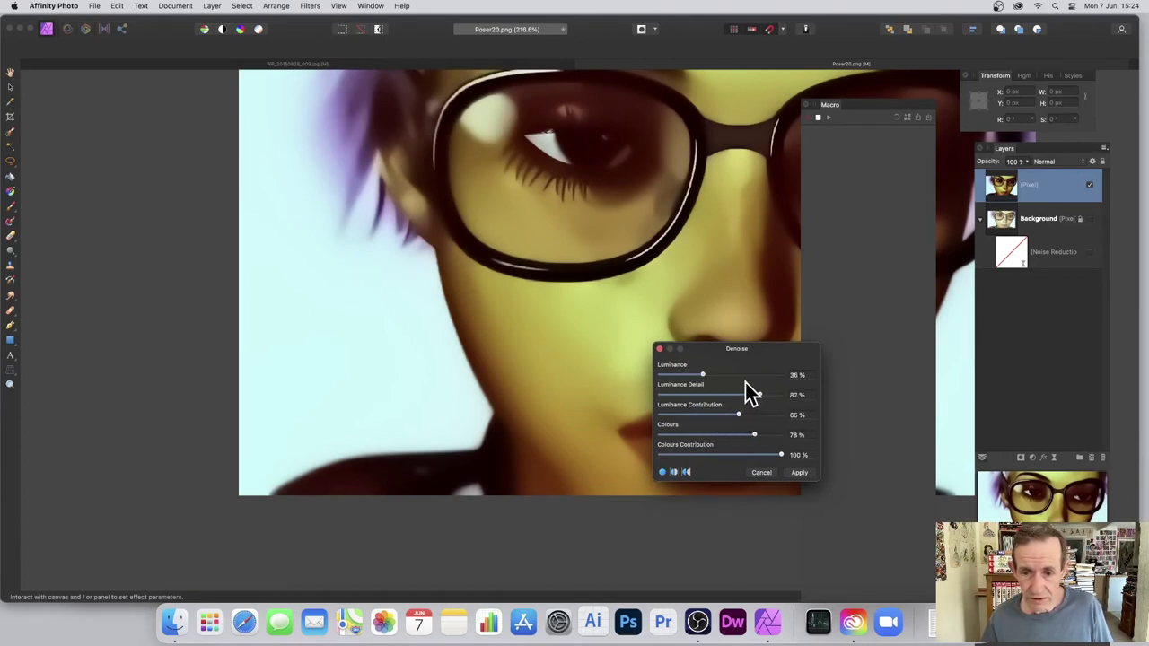
pyautogui.moveTo(771, 378); pyautogui.dragTo(778, 381)
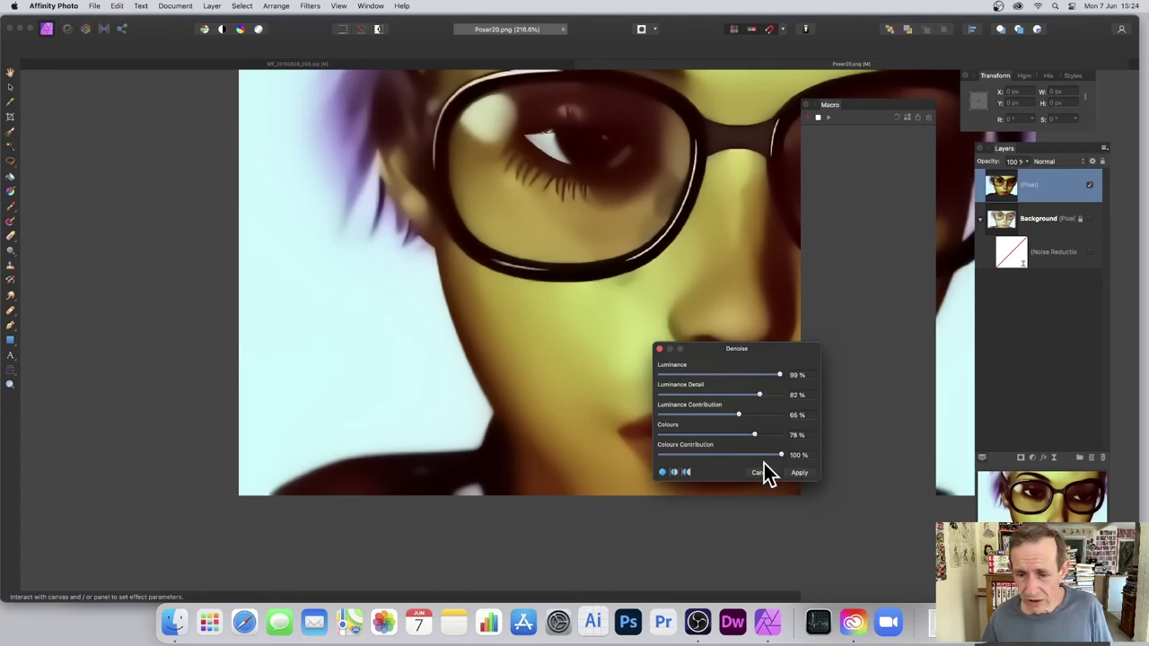
pyautogui.moveTo(726, 436); pyautogui.dragTo(664, 455)
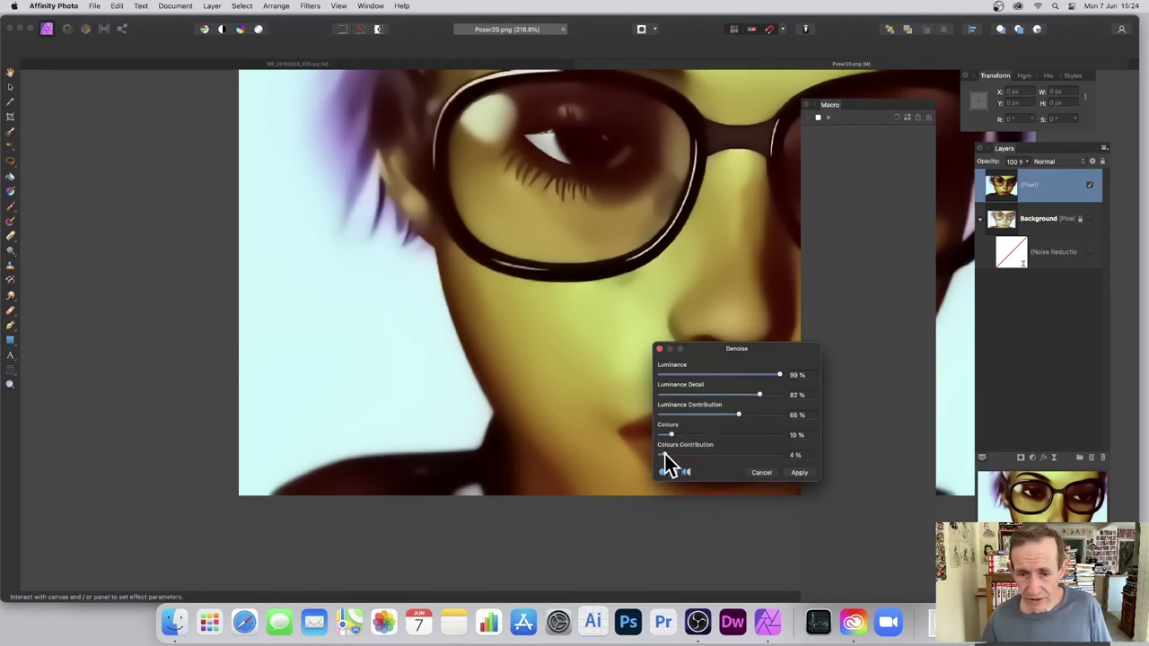
pyautogui.click(800, 473)
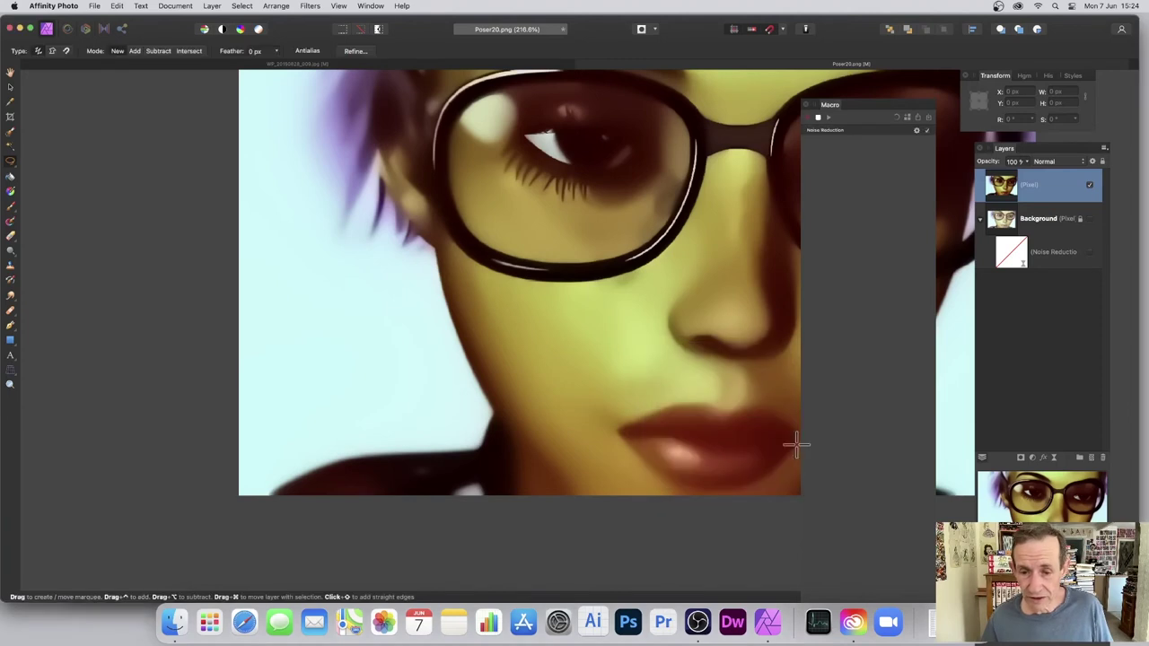
pyautogui.click(309, 7)
# Record nine more Repeat Noise Reduction passes so the macro holds ten steps
pyautogui.click(340, 21)
pyautogui.click(310, 7)
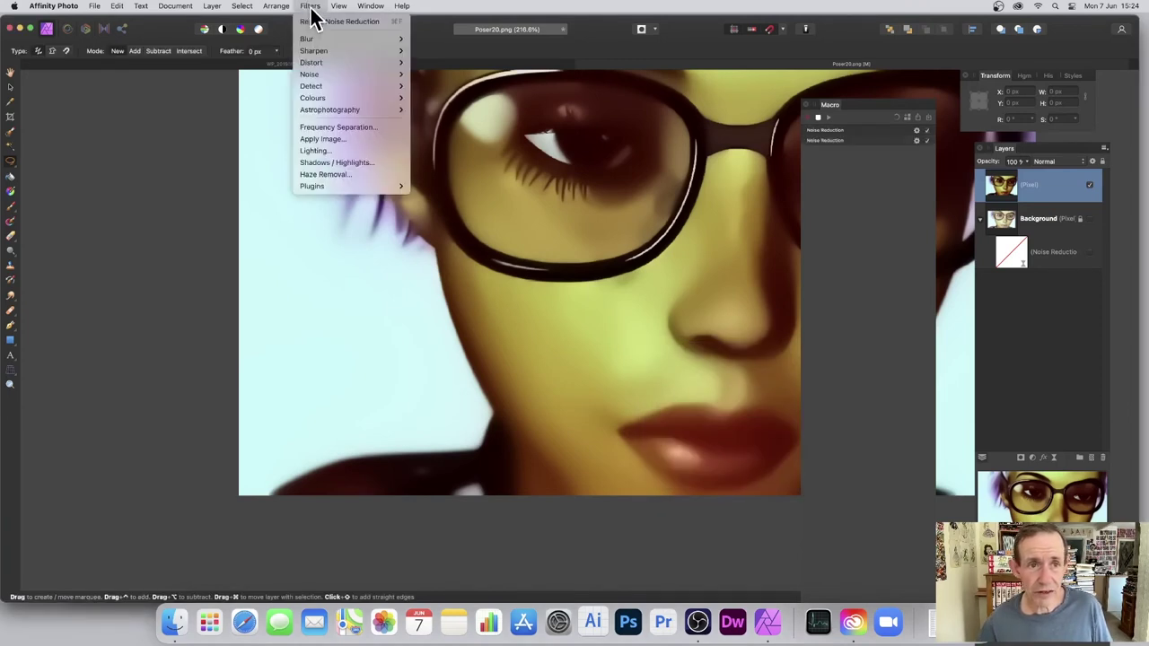
pyautogui.click(316, 22)
pyautogui.click(309, 6)
pyautogui.click(316, 22)
pyautogui.click(310, 6)
pyautogui.click(316, 21)
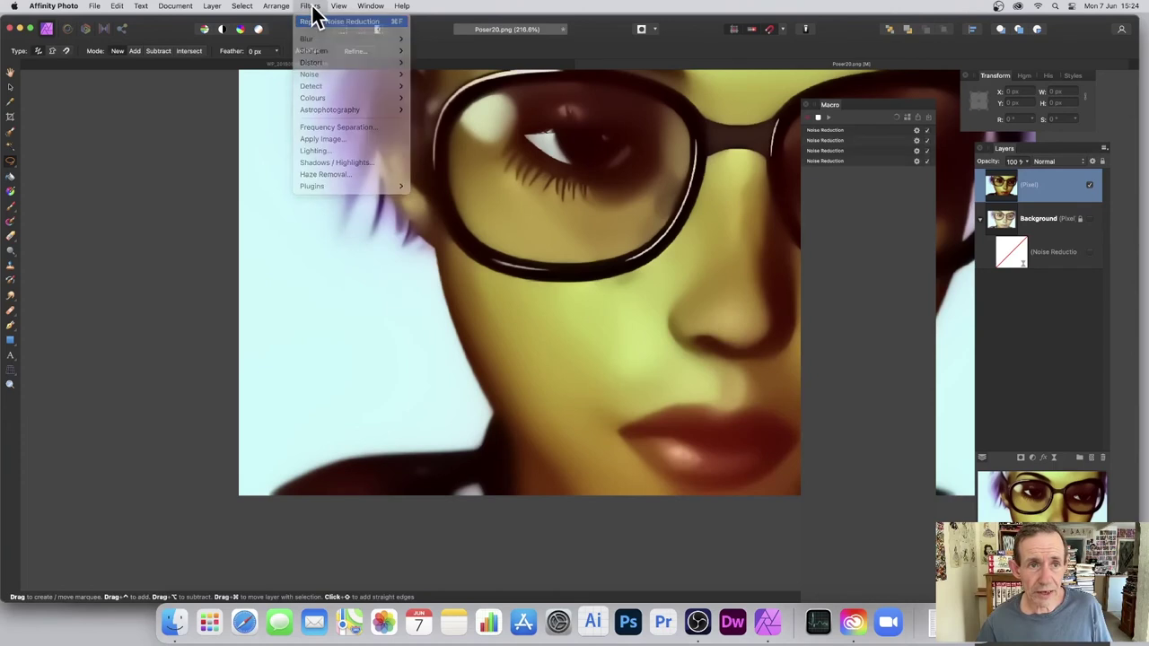
pyautogui.click(310, 6)
pyautogui.click(316, 21)
pyautogui.click(309, 6)
pyautogui.click(316, 21)
pyautogui.click(309, 6)
pyautogui.click(316, 22)
pyautogui.click(310, 6)
pyautogui.click(319, 22)
pyautogui.click(309, 6)
pyautogui.click(314, 22)
# Stop recording and play the macro twice to blur the portrait further
pyautogui.click(817, 118)
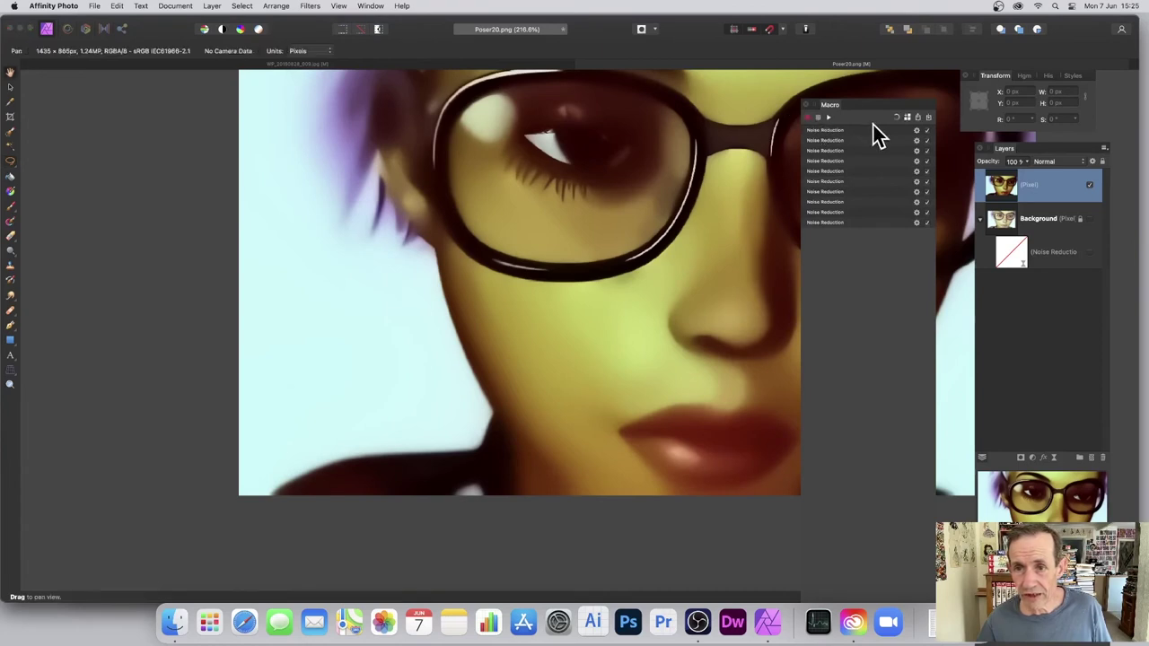
pyautogui.click(831, 119)
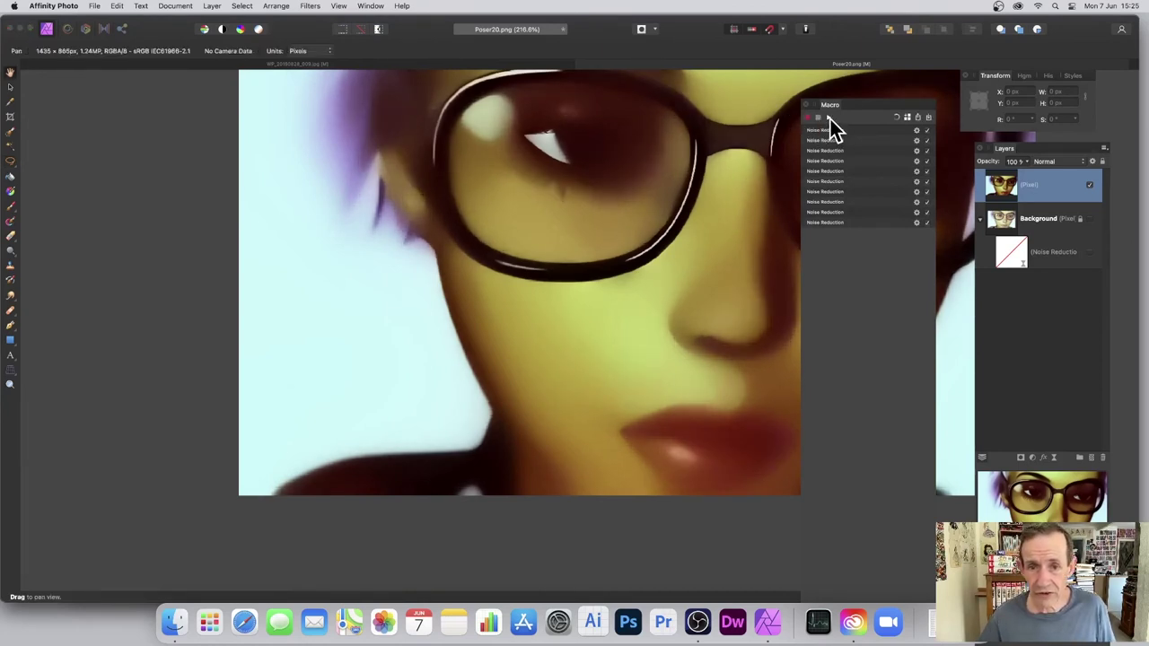
pyautogui.moveTo(831, 119); pyautogui.dragTo(941, 122)
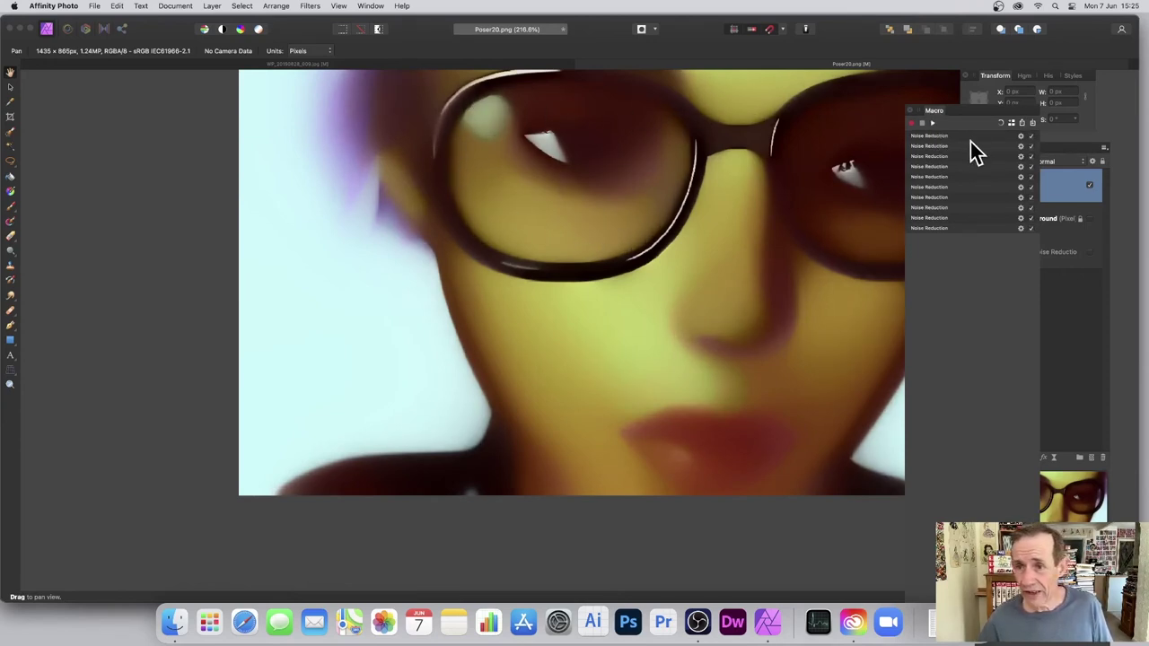
pyautogui.click(932, 124)
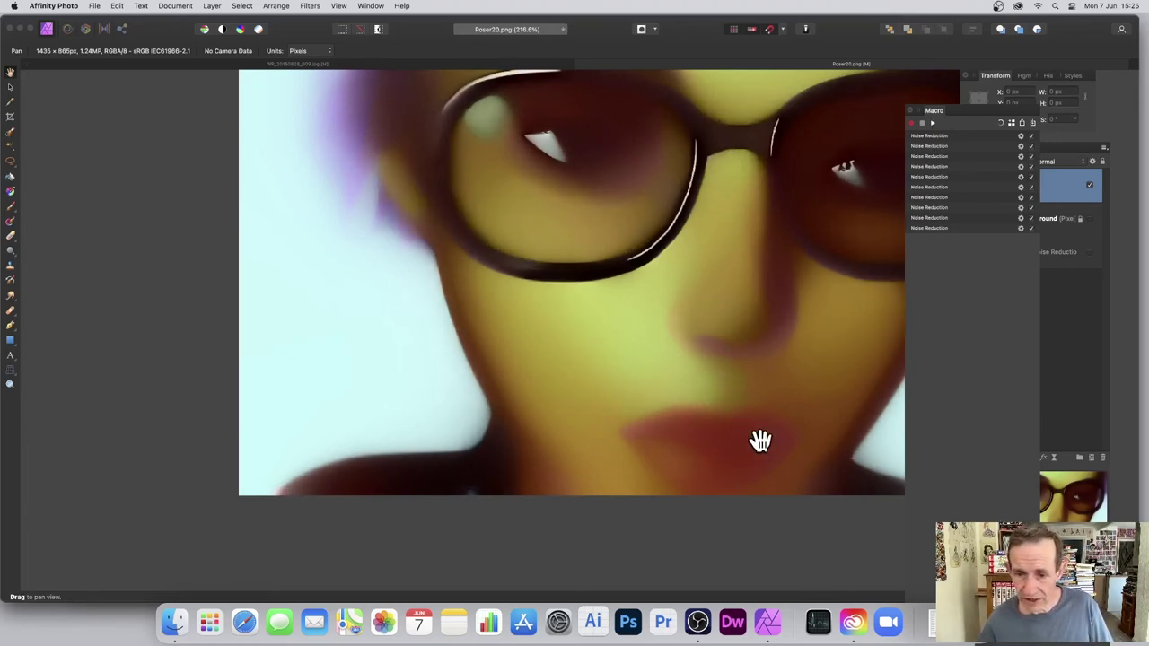
pyautogui.hscroll(2, 623, 441)
pyautogui.hscroll(3, 621, 448)
pyautogui.scroll(2, 622, 448)
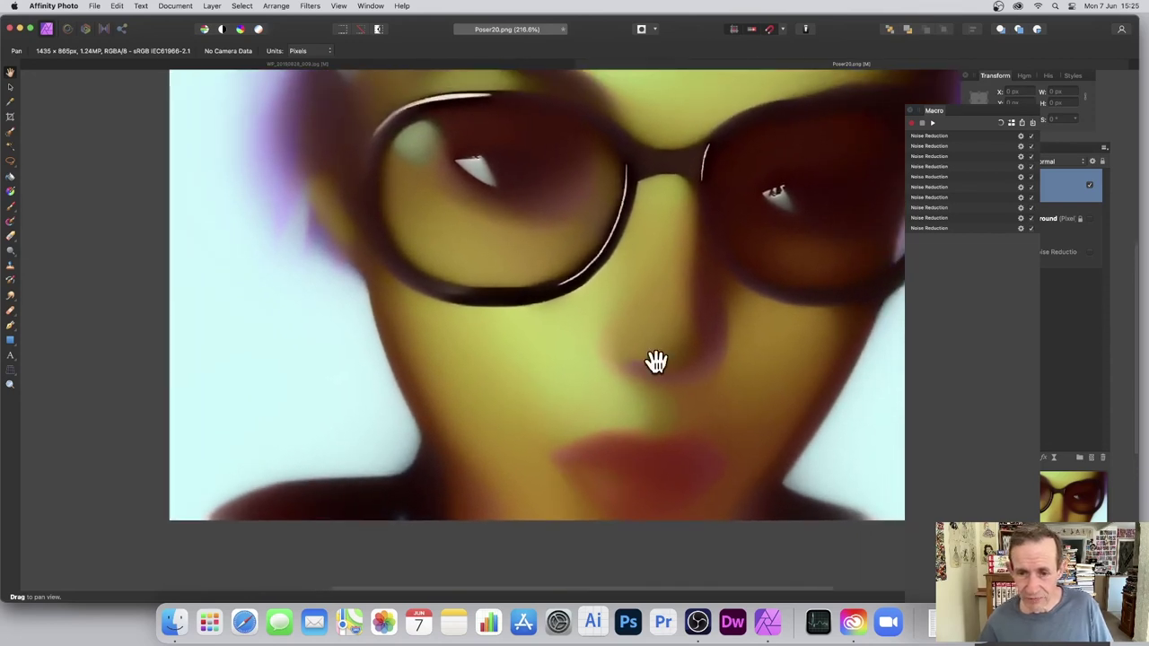
# Play the ten-step Noise Reduction macro again and let the portrait finish rendering
pyautogui.click(933, 124)
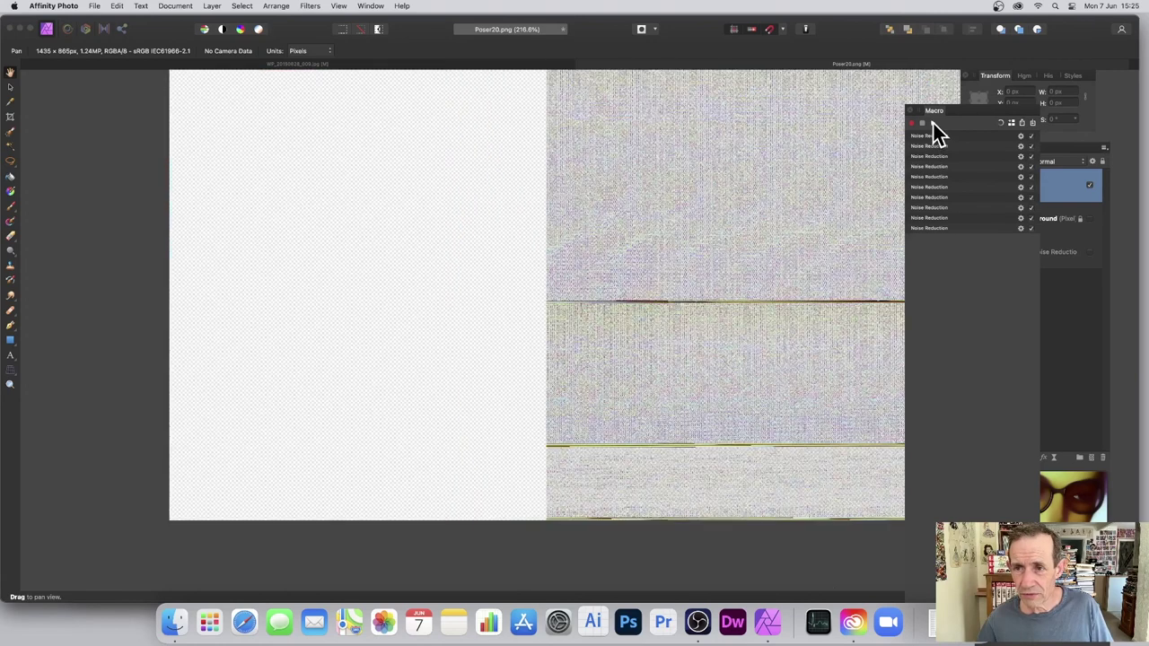